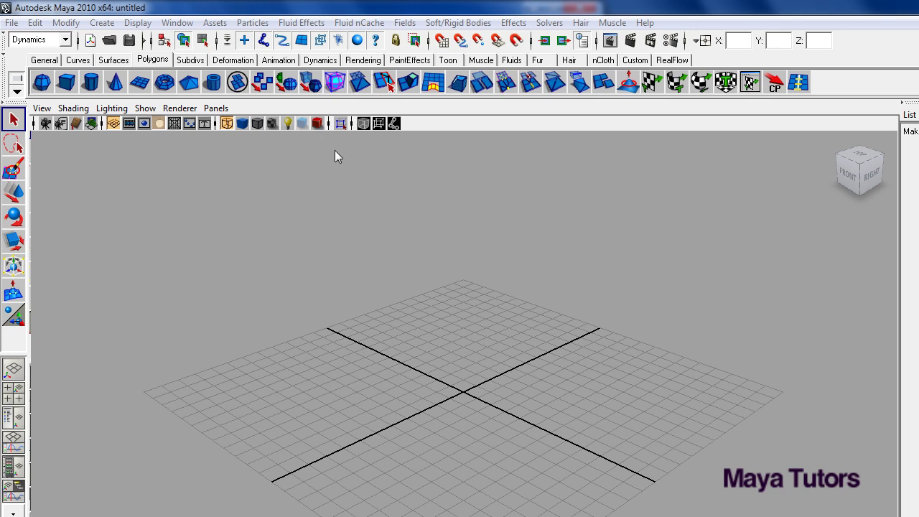
# - Hide the viewport grid and bring up the Fluids shelf
pyautogui.click(145, 108)
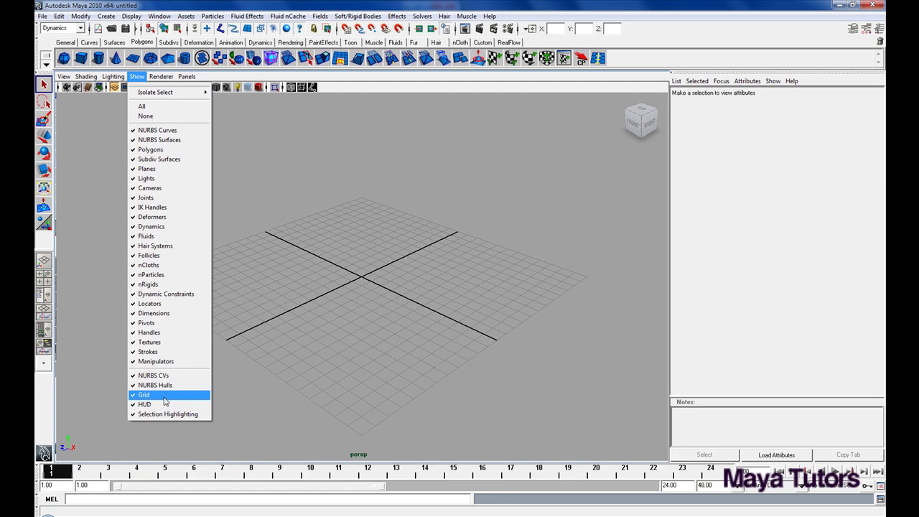
pyautogui.click(144, 395)
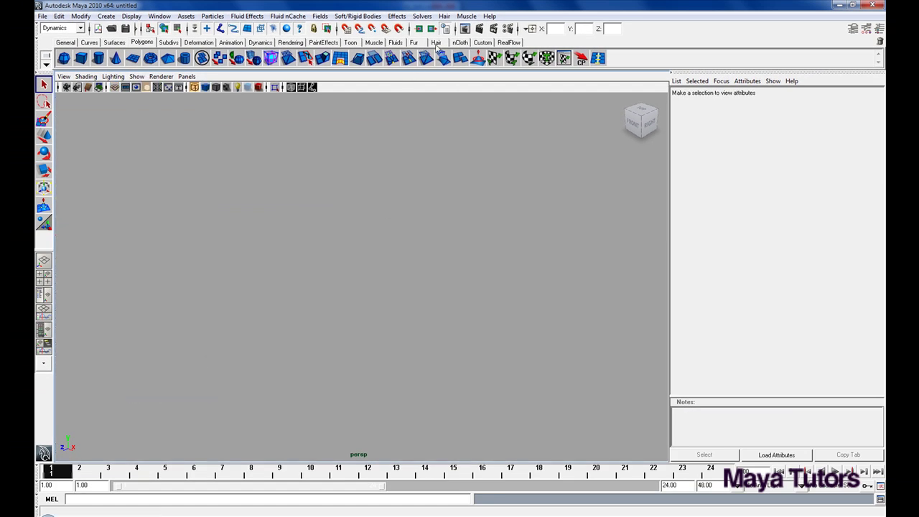
pyautogui.click(395, 43)
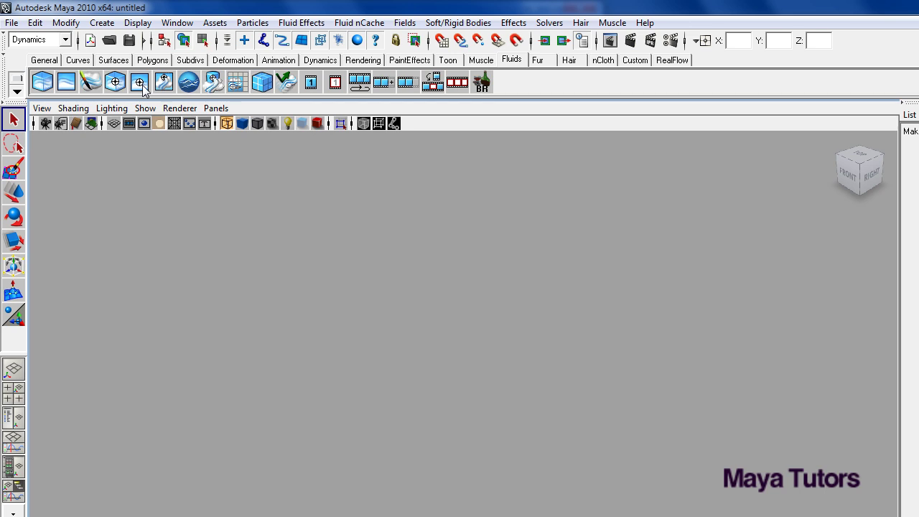
# - Create a 2D fluid container, fluid1, and view it from the front
pyautogui.click(311, 23)
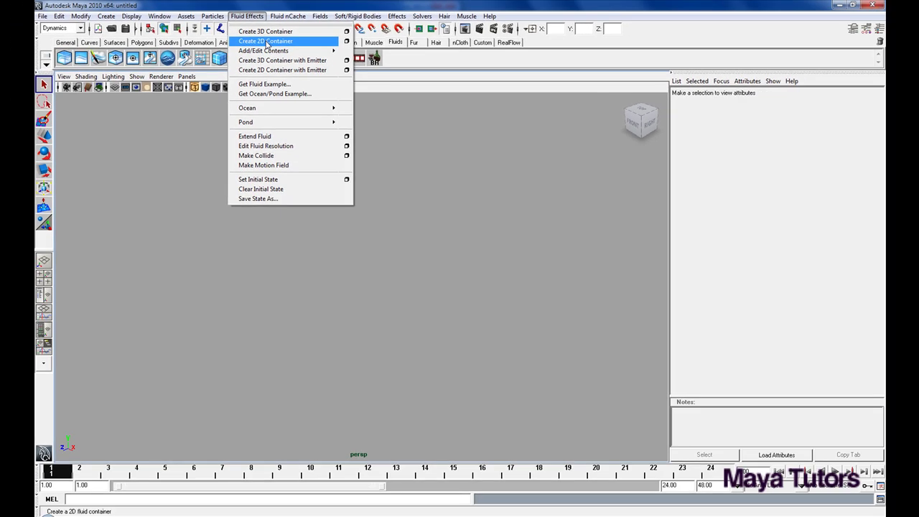
pyautogui.moveTo(267, 51)
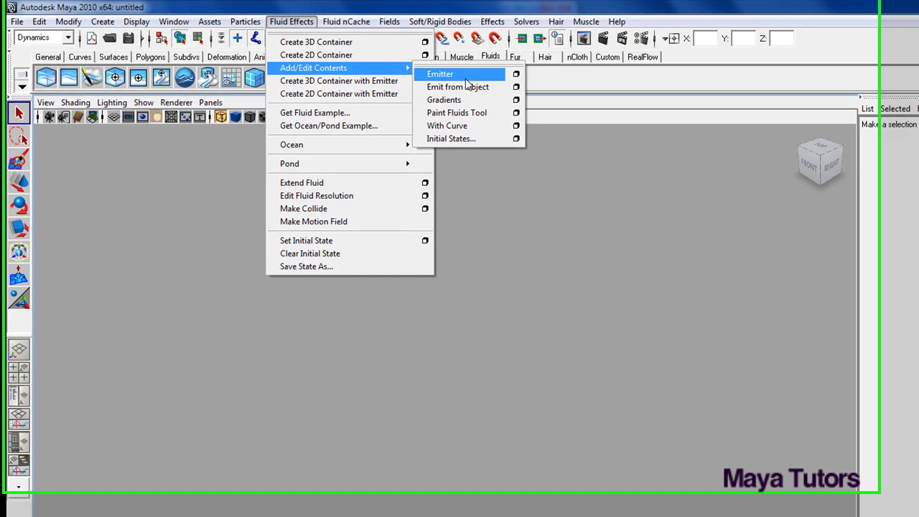
pyautogui.click(395, 22)
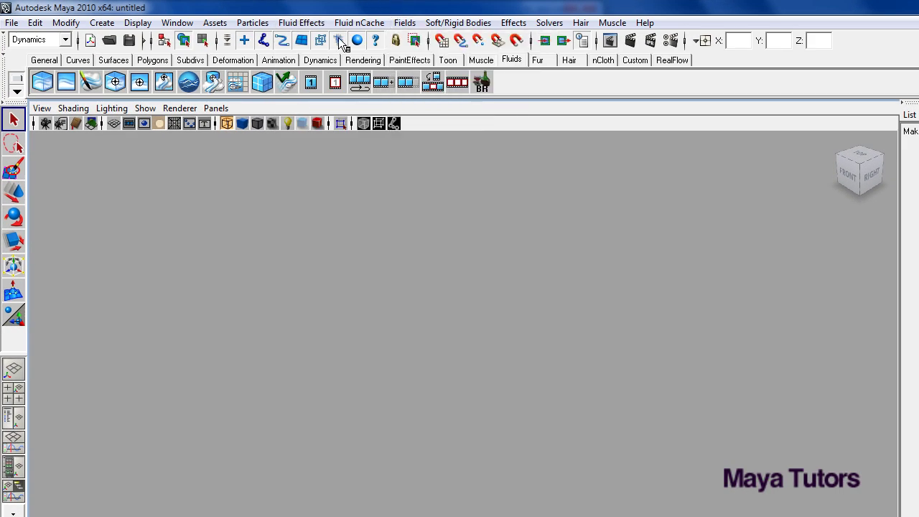
pyautogui.click(138, 84)
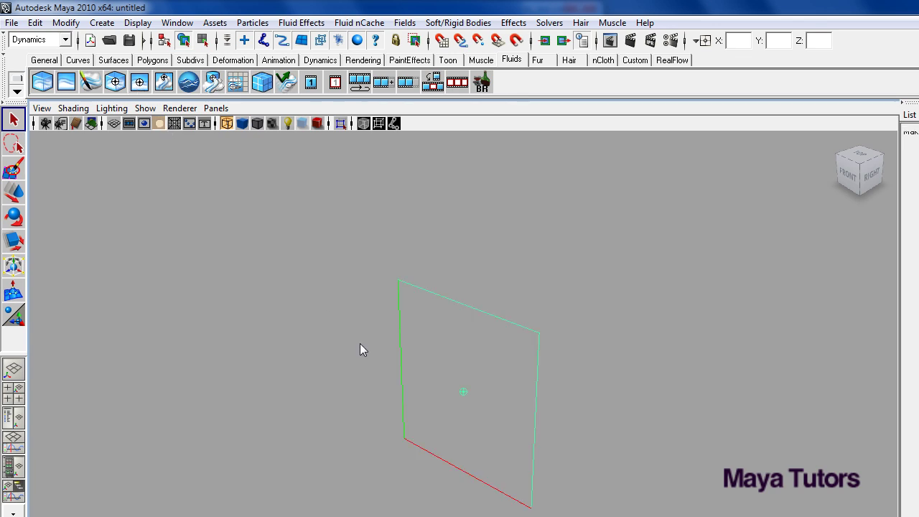
pyautogui.moveTo(452, 396)
pyautogui.keyDown('alt'); pyautogui.mouseDown()
pyautogui.moveTo(439, 372)
pyautogui.moveTo(439, 389)
pyautogui.mouseUp(); pyautogui.keyUp('alt')
pyautogui.press('space')
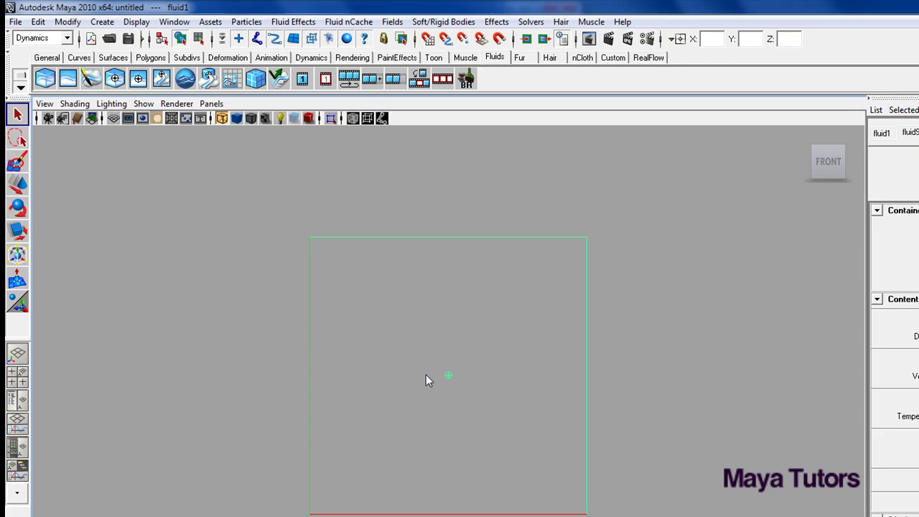
# - Add fluidEmitter1 at the container centre, inspect fluidShape1's attributes, then reselect the emitter
pyautogui.click(411, 397)
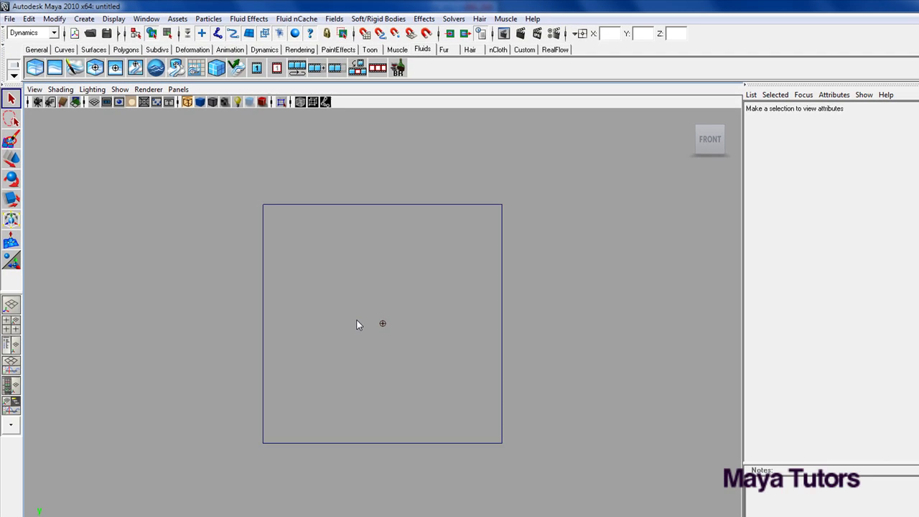
pyautogui.click(382, 324)
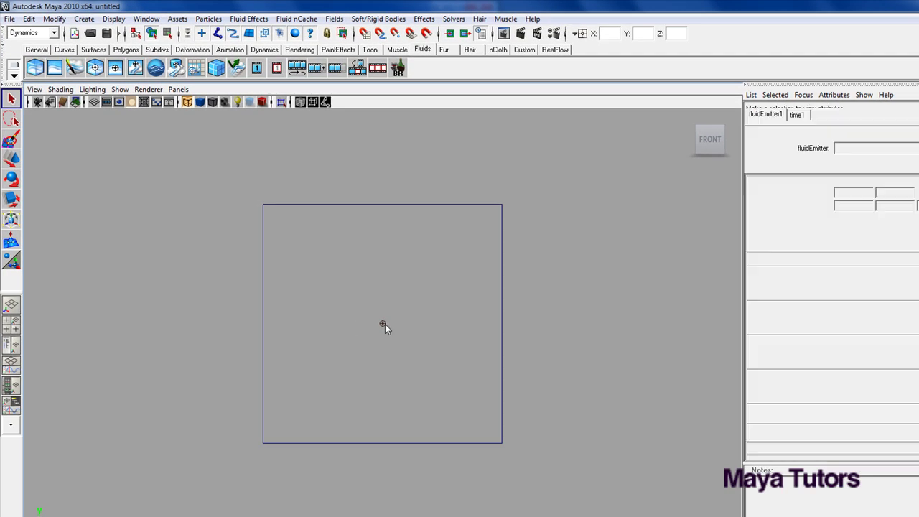
pyautogui.click(263, 268)
pyautogui.click(305, 276)
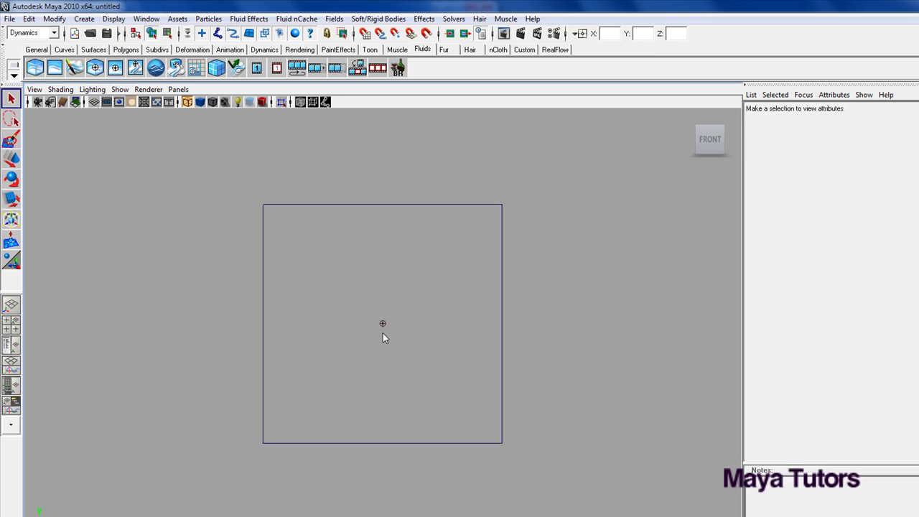
pyautogui.click(381, 323)
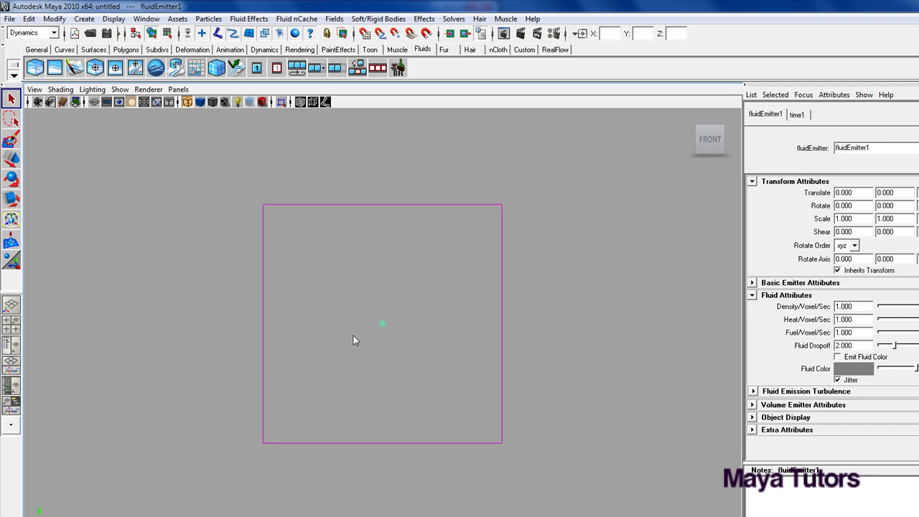
pyautogui.click(263, 281)
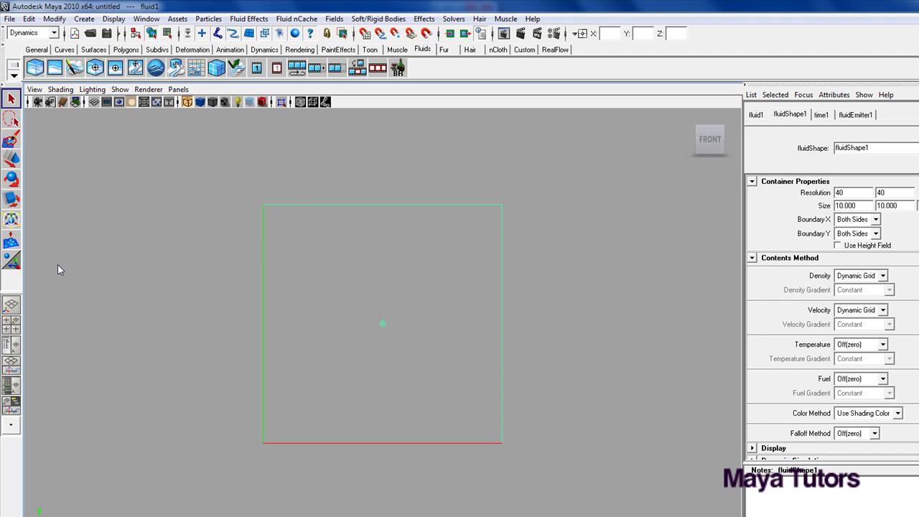
pyautogui.moveTo(347, 352); pyautogui.dragTo(409, 305)
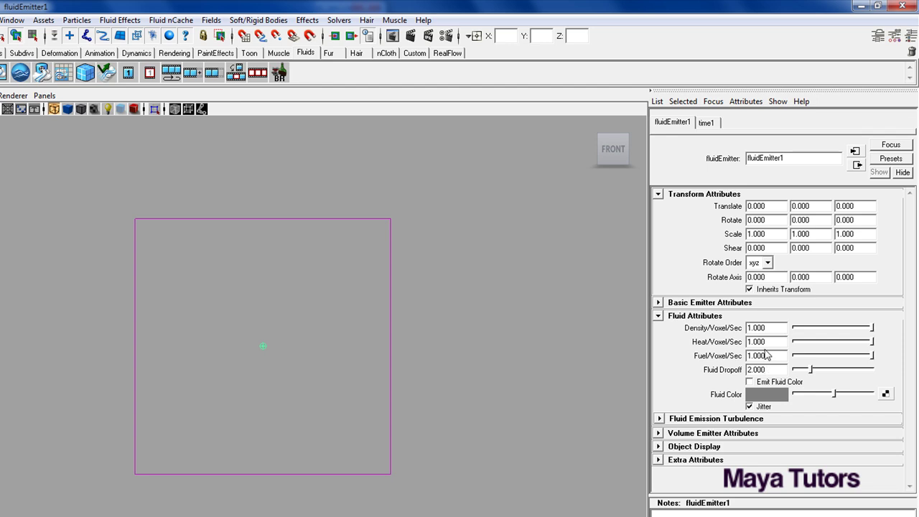
# - Review the emitter's Fluid Dropoff, Density and Heat values, leaving both rates at 1.000
pyautogui.click(767, 369)
pyautogui.moveTo(779, 328); pyautogui.dragTo(744, 327)
pyautogui.click(767, 328)
pyautogui.moveTo(774, 328); pyautogui.dragTo(754, 328)
pyautogui.click(780, 329)
pyautogui.moveTo(781, 342); pyautogui.dragTo(760, 342)
pyautogui.click(769, 341)
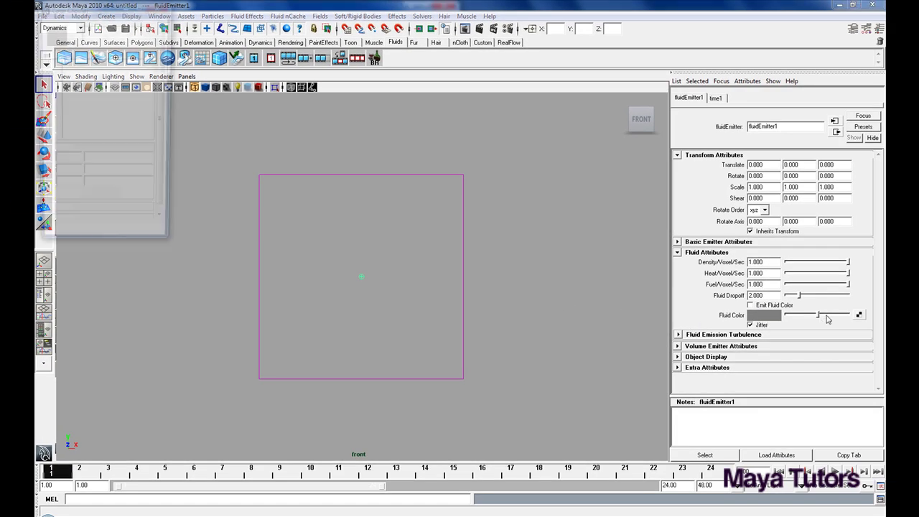
# - Change the emitter's Fluid Color from grey to a reddish brown
pyautogui.click(764, 315)
pyautogui.moveTo(99, 102); pyautogui.dragTo(129, 91)
pyautogui.click(160, 6)
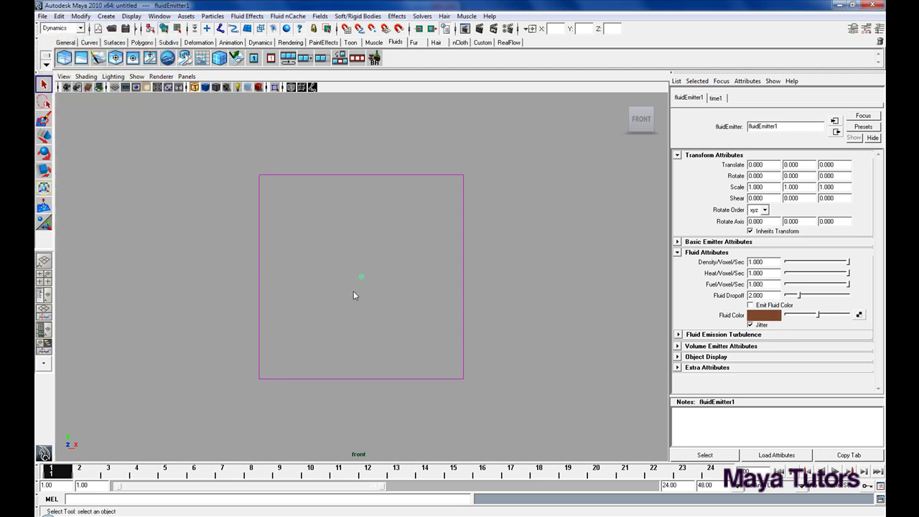
# - Move fluidEmitter1 down to translate -0.298, -4.119 near the container bottom, then start playback
pyautogui.moveTo(349, 289); pyautogui.dragTo(389, 250)
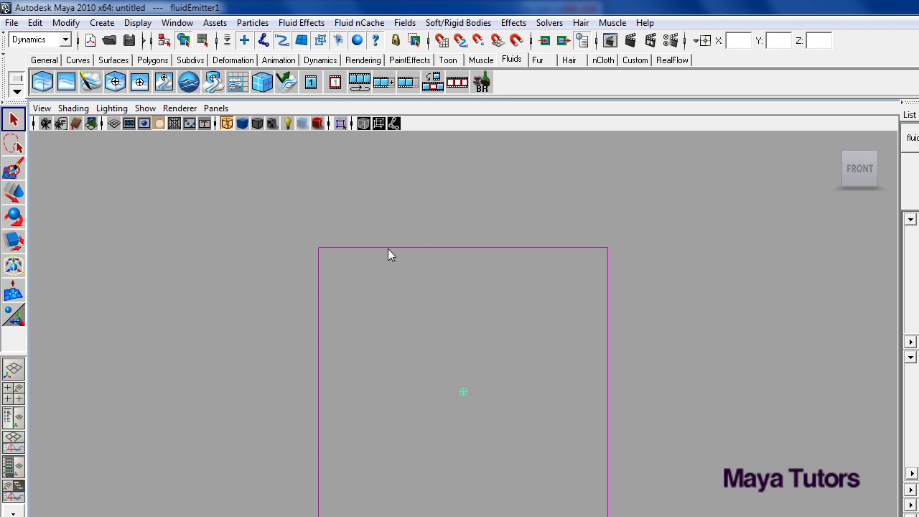
pyautogui.press('w')
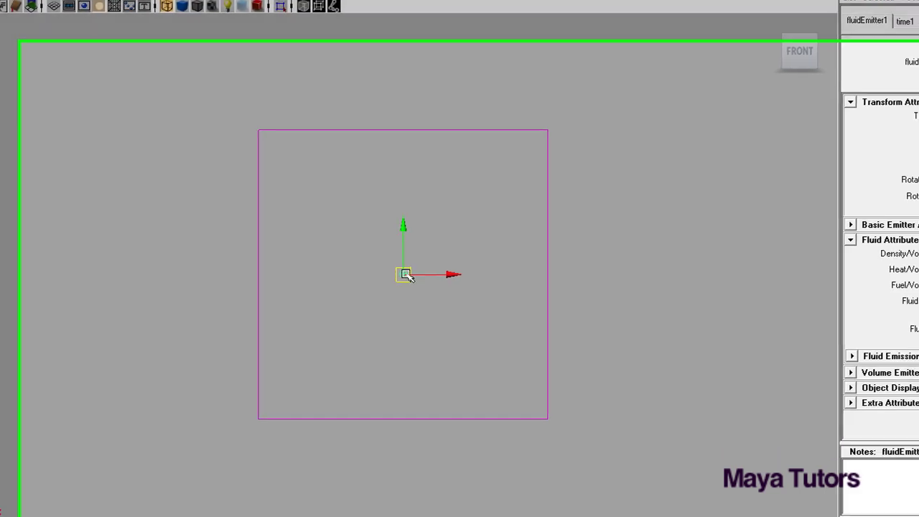
pyautogui.moveTo(403, 275); pyautogui.dragTo(399, 394)
pyautogui.moveTo(376, 351); pyautogui.dragTo(376, 351)
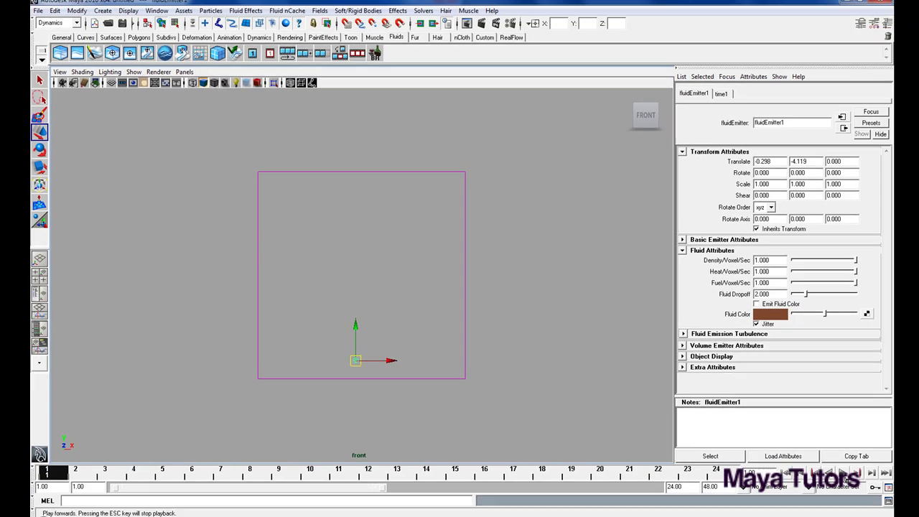
pyautogui.click(835, 470)
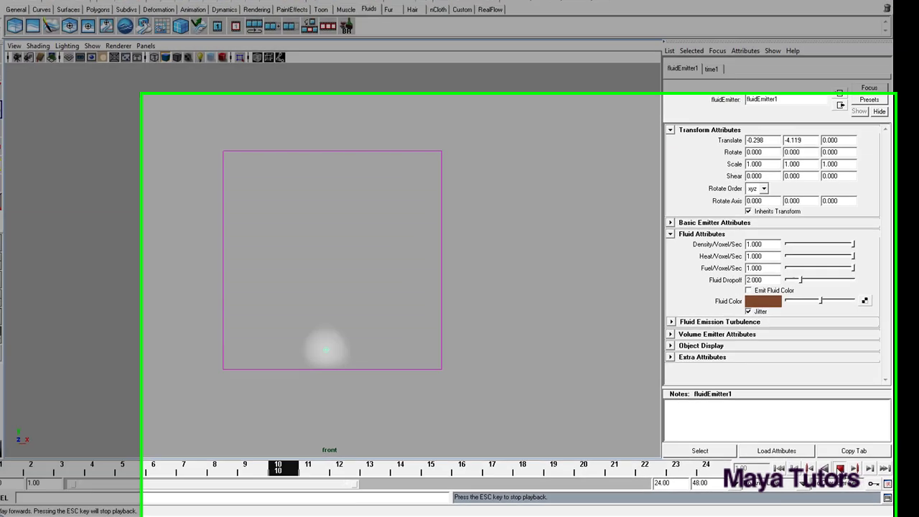
# - Stop playback and set the playback end frame to 300
pyautogui.press('Escape')
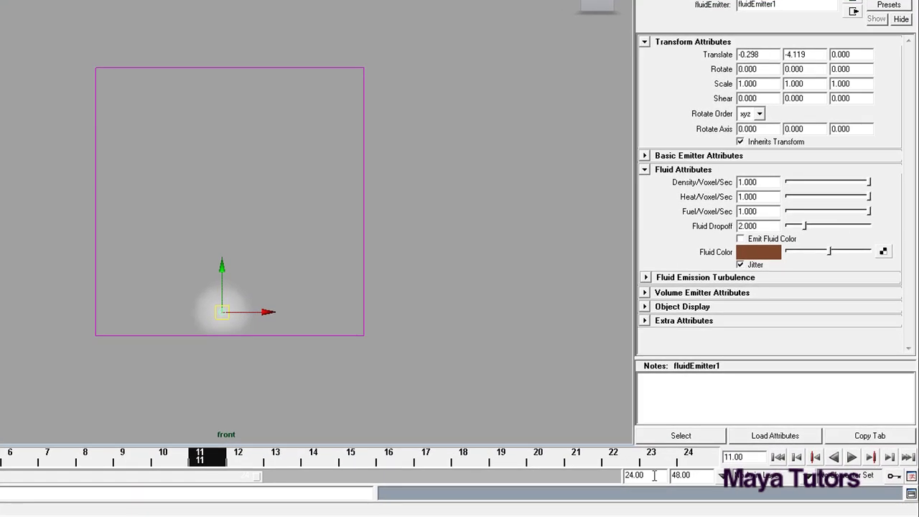
pyautogui.moveTo(654, 475); pyautogui.dragTo(599, 477)
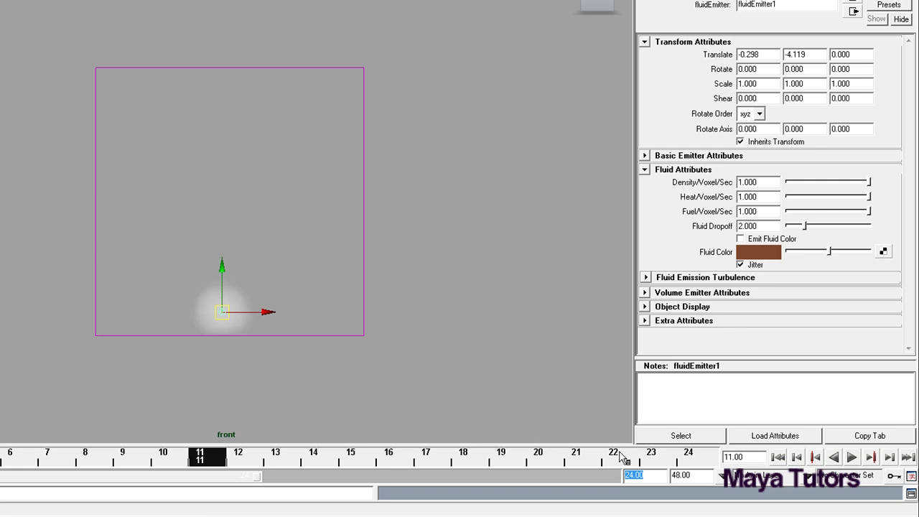
pyautogui.write('330')
pyautogui.write('0')
pyautogui.press('Return')
pyautogui.click(778, 457)
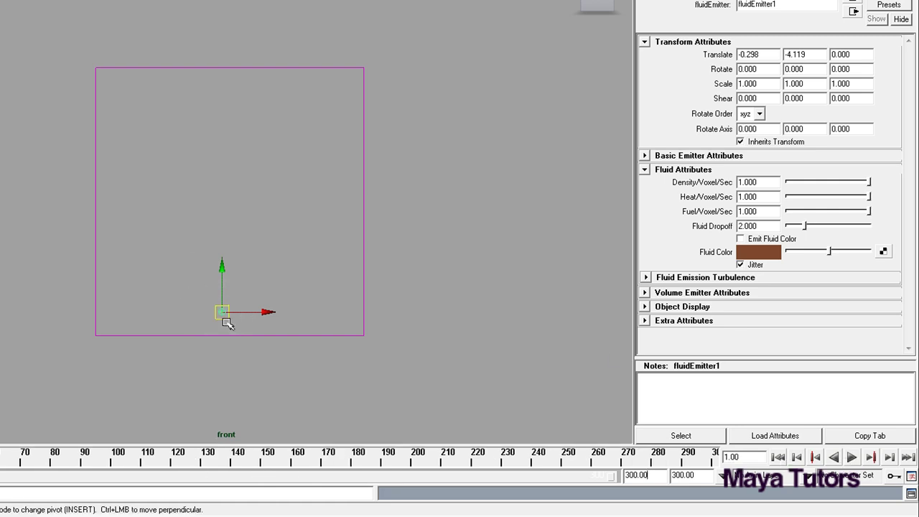
# - Nudge the emitter to -0.223, -4.243, play the simulation, then rewind to frame 1
pyautogui.moveTo(223, 313); pyautogui.dragTo(224, 318)
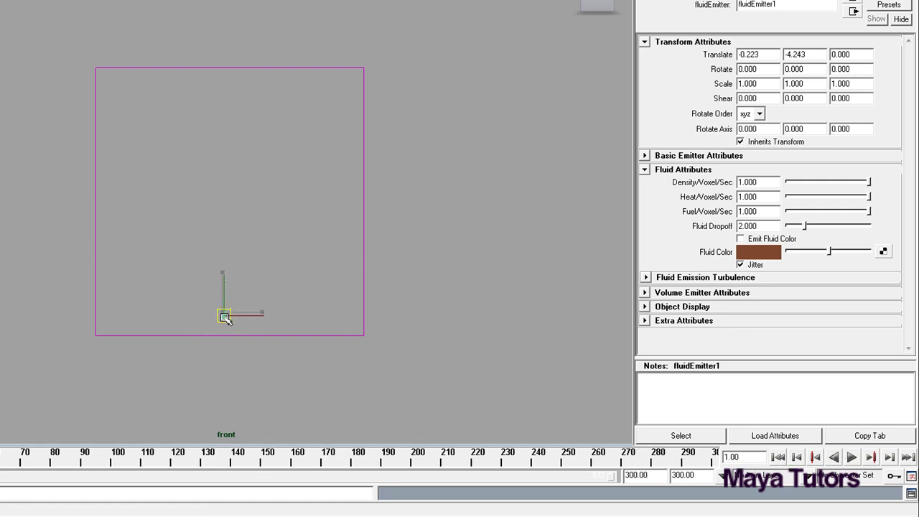
pyautogui.click(851, 458)
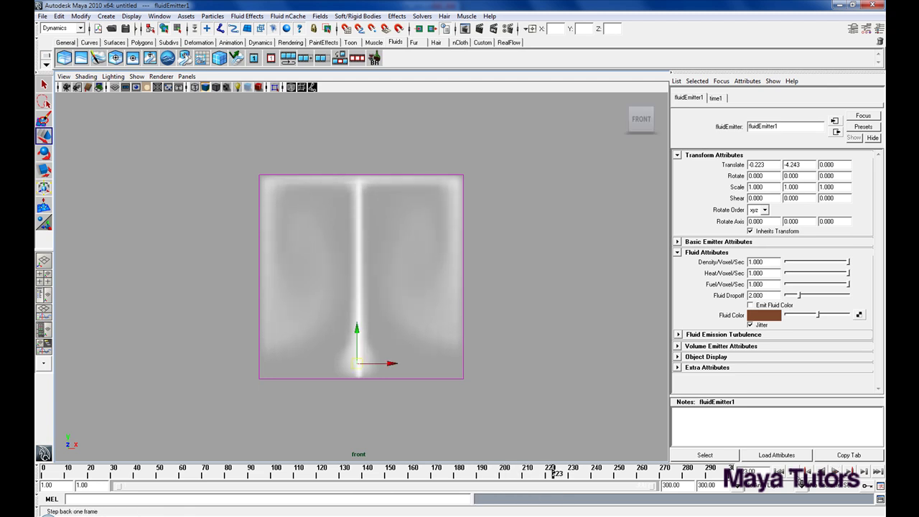
pyautogui.click(790, 474)
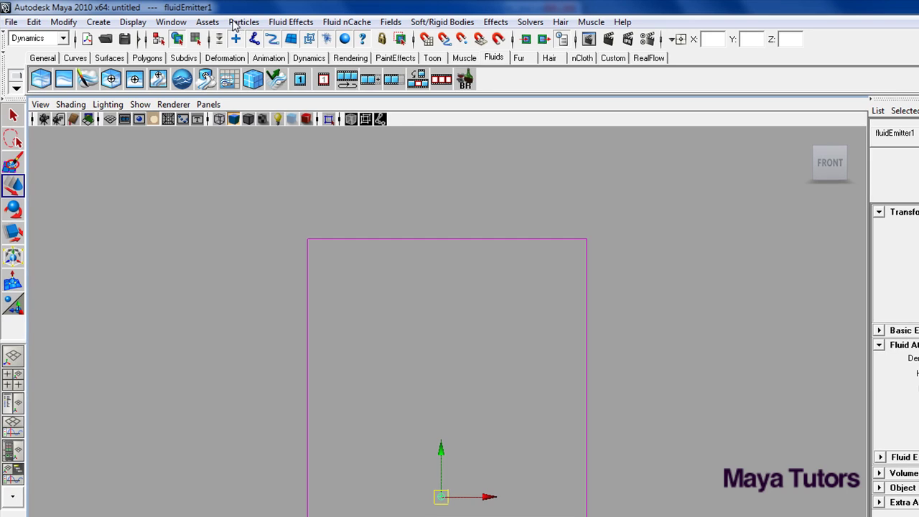
# - Record a quick playblast, then open Playblast Options with the Time Slider range kept
pyautogui.click(170, 22)
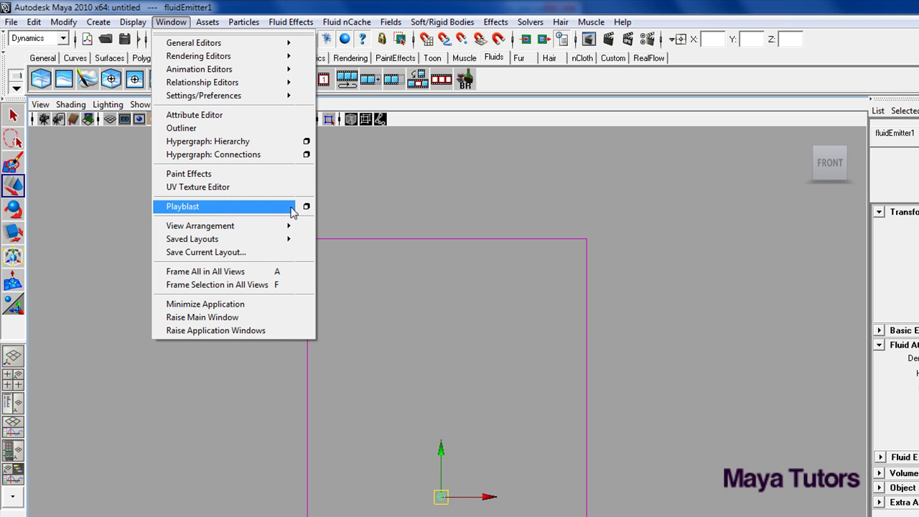
pyautogui.click(256, 206)
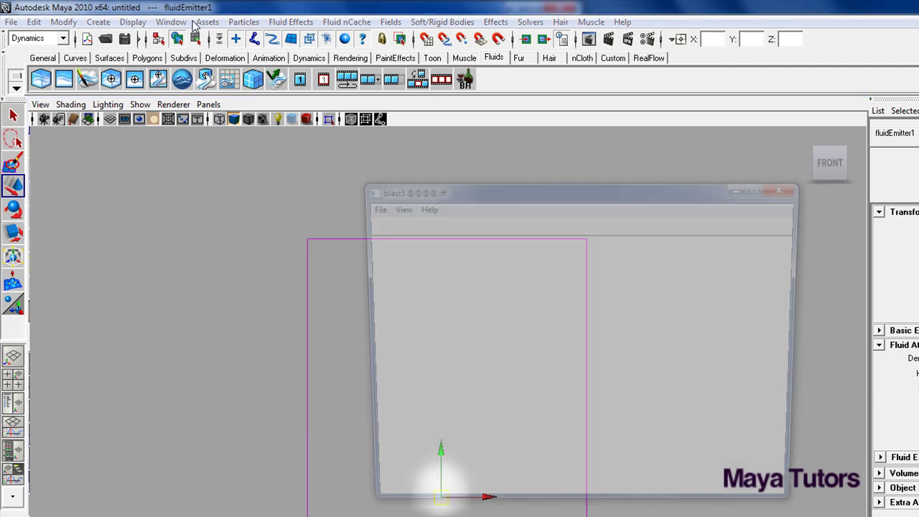
pyautogui.click(172, 21)
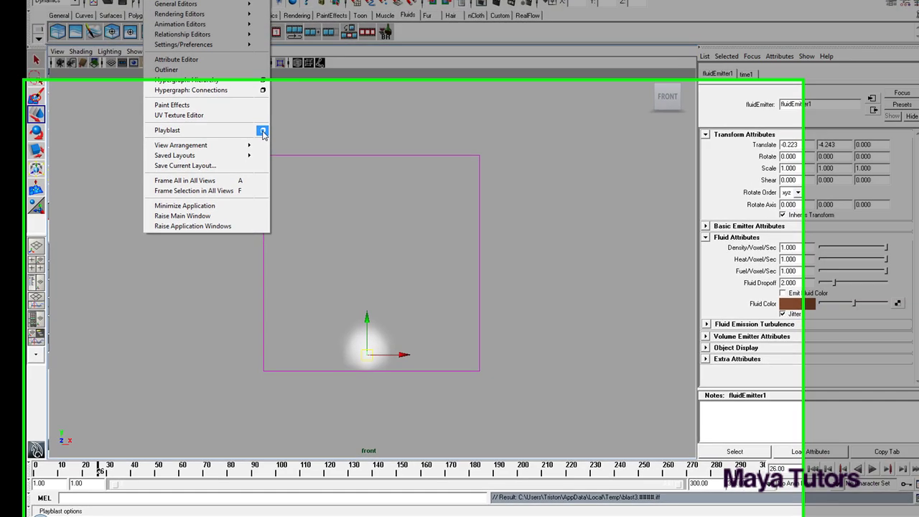
pyautogui.click(257, 153)
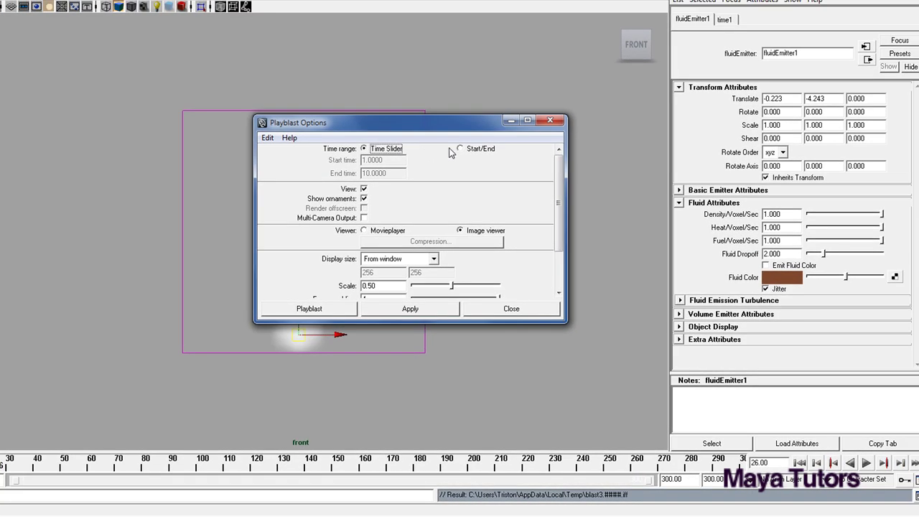
pyautogui.click(460, 149)
pyautogui.click(393, 149)
pyautogui.scroll(-3, 422, 215)
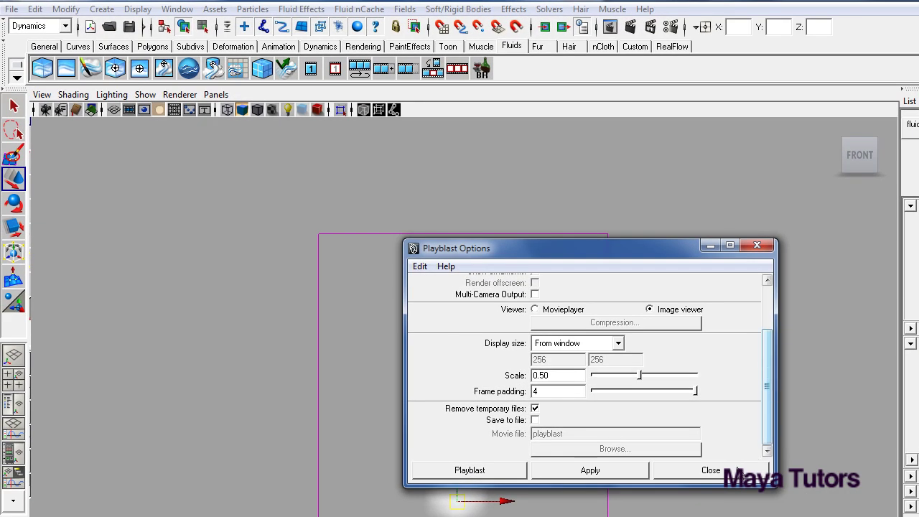
# - Record the playblast, review it in FCheck, and close the FCheck windows
pyautogui.click(470, 470)
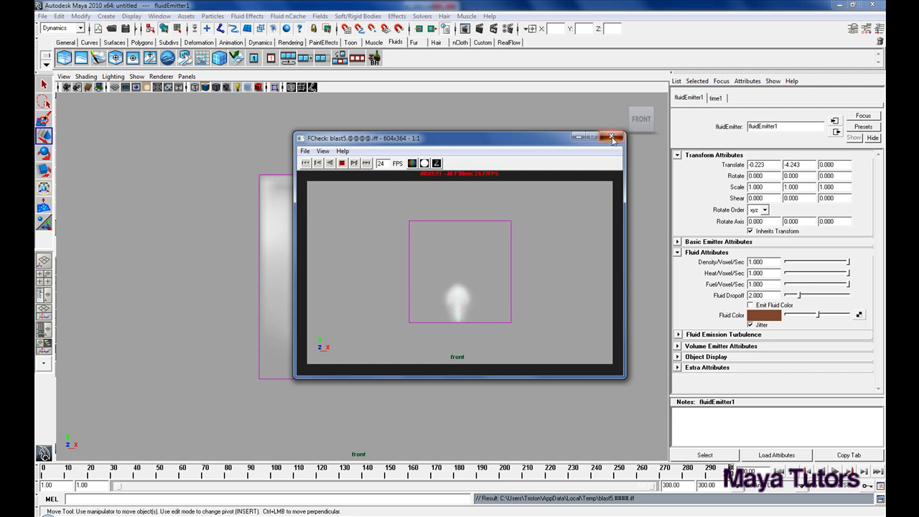
pyautogui.click(612, 140)
pyautogui.rightClick(678, 514)
pyautogui.click(678, 501)
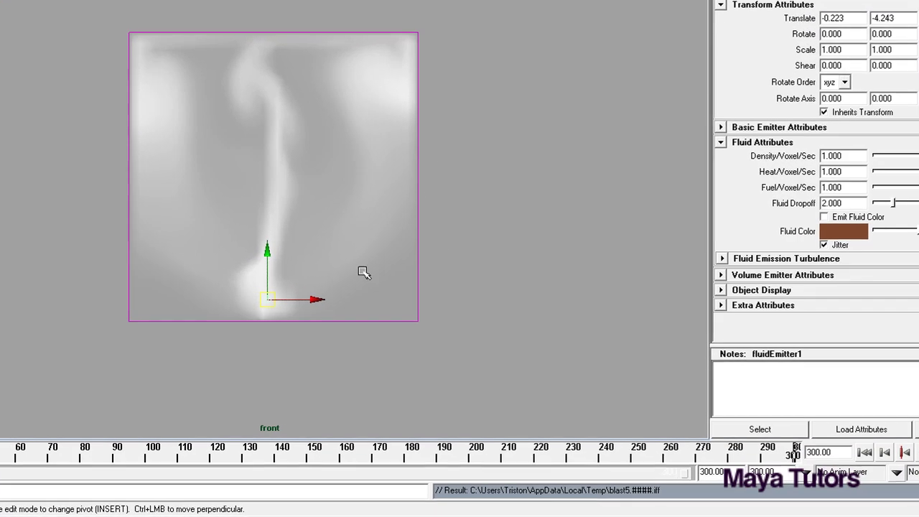
# - Rewind to frame 1 and enable Emit Fluid Color on fluidEmitter1
pyautogui.click(865, 451)
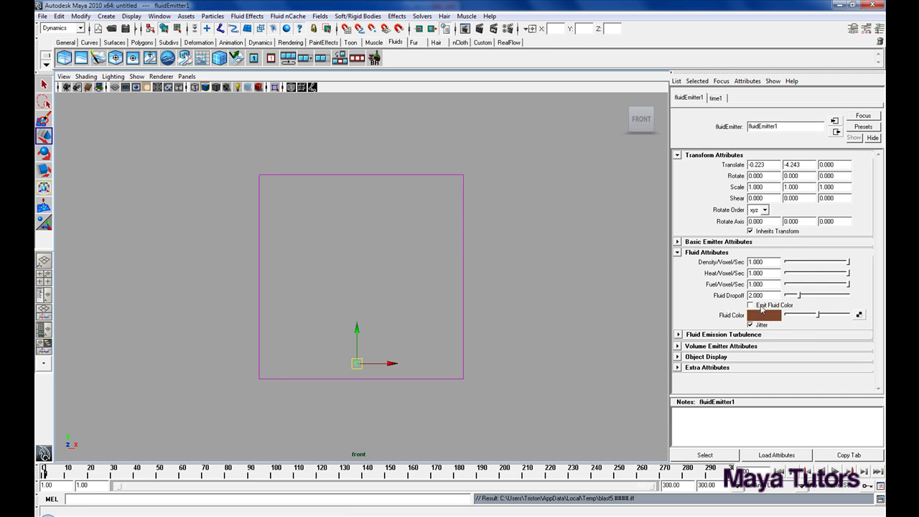
pyautogui.click(762, 309)
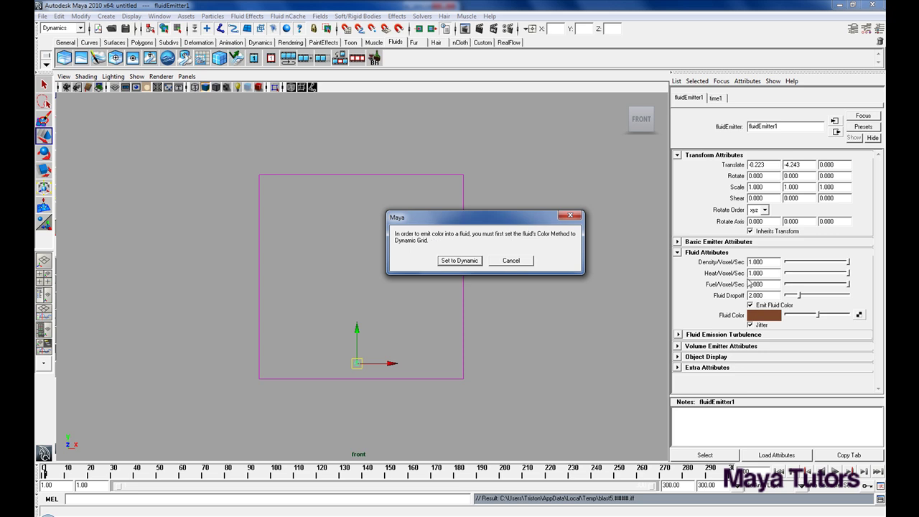
# - Switch Color Method to Dynamic Grid, make the fluid colour grey, then preview and rewind
pyautogui.click(459, 261)
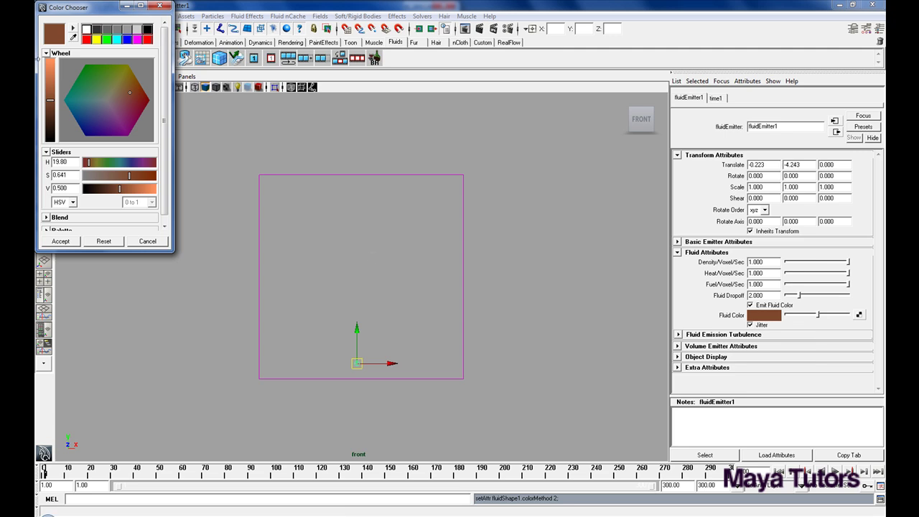
pyautogui.click(107, 34)
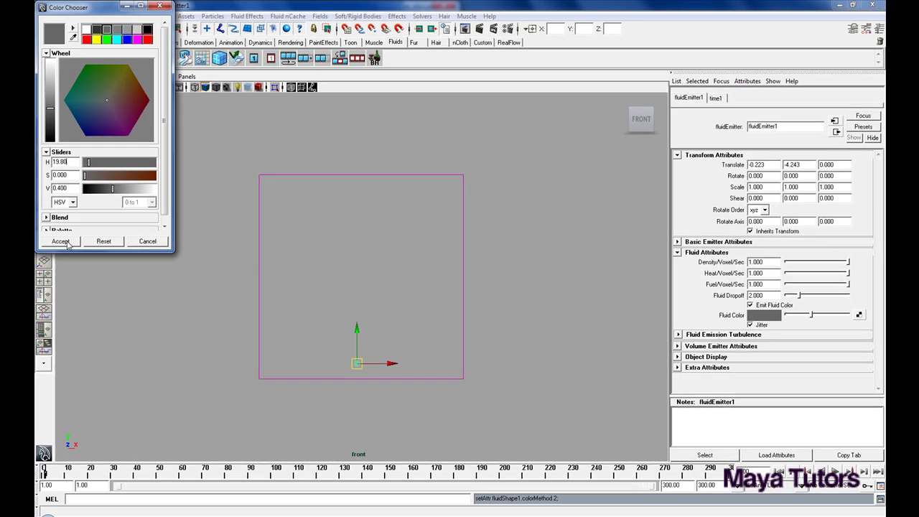
pyautogui.click(39, 342)
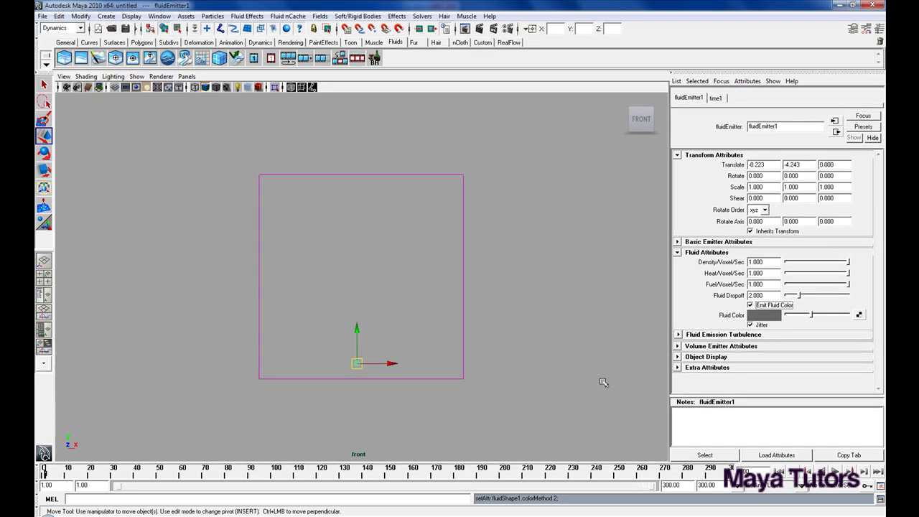
pyautogui.click(834, 471)
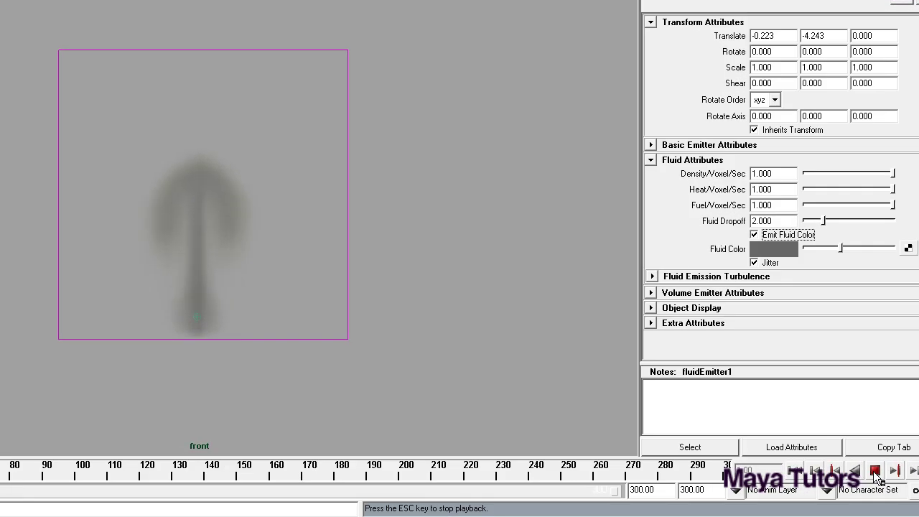
pyautogui.click(875, 470)
pyautogui.click(795, 470)
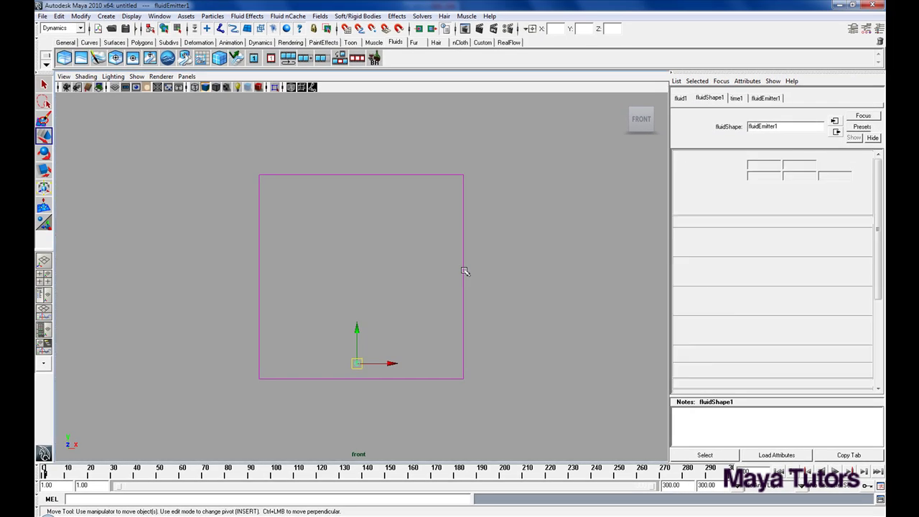
# - Set the fluid container's Resolution to 80 × 80 in Container Properties
pyautogui.click(464, 271)
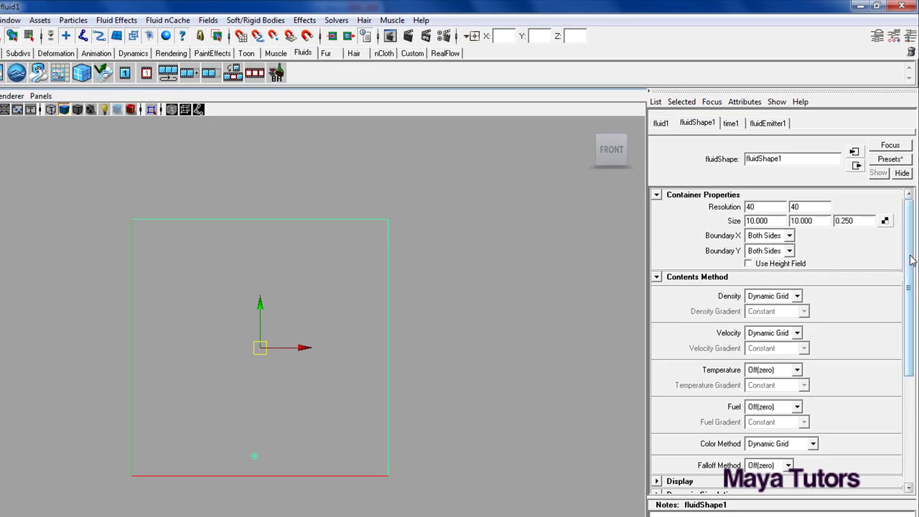
pyautogui.moveTo(910, 260)
pyautogui.mouseDown()
pyautogui.moveTo(910, 308)
pyautogui.moveTo(910, 260)
pyautogui.mouseUp()
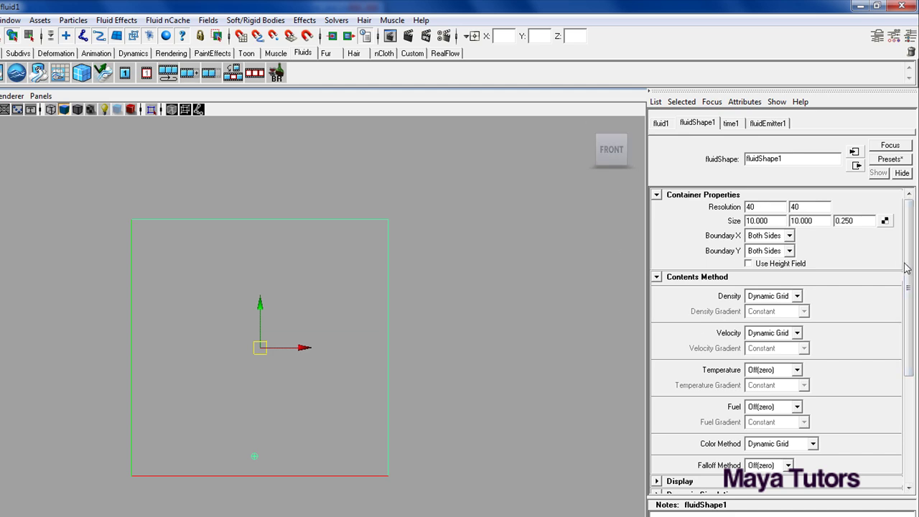
pyautogui.moveTo(907, 269); pyautogui.dragTo(917, 231)
pyautogui.moveTo(767, 206); pyautogui.dragTo(744, 204)
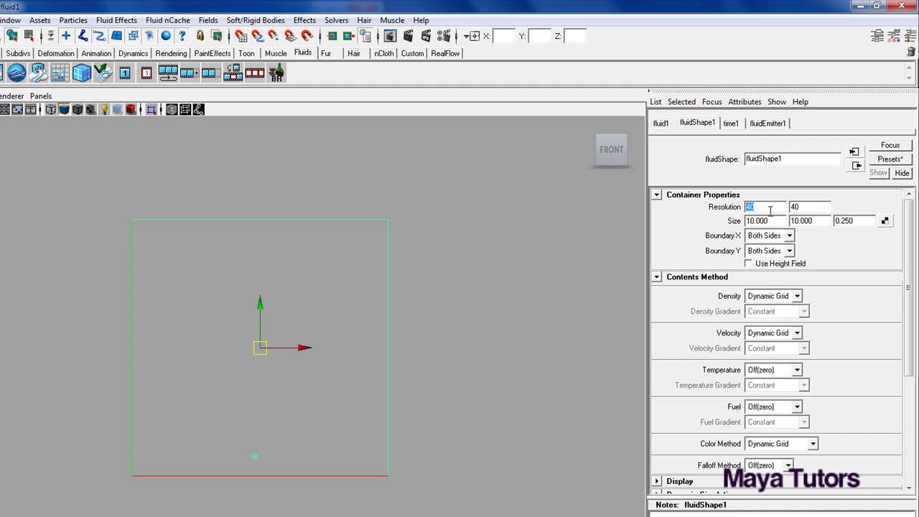
pyautogui.press('Tab')
pyautogui.write('80')
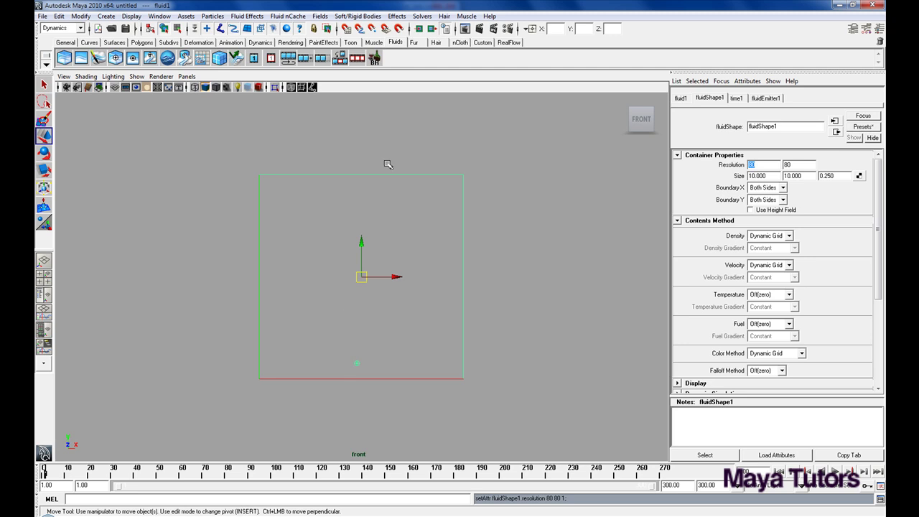
# - Reselect the fluid container and check its Size X and Size Y values remain 10 × 10
pyautogui.click(351, 364)
pyautogui.click(465, 257)
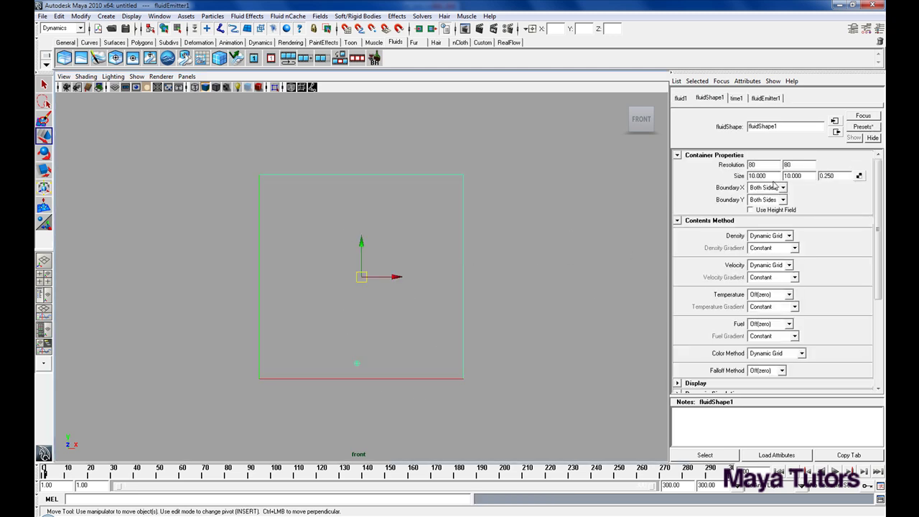
pyautogui.moveTo(775, 176); pyautogui.dragTo(736, 175)
pyautogui.click(767, 175)
pyautogui.moveTo(809, 175); pyautogui.dragTo(784, 175)
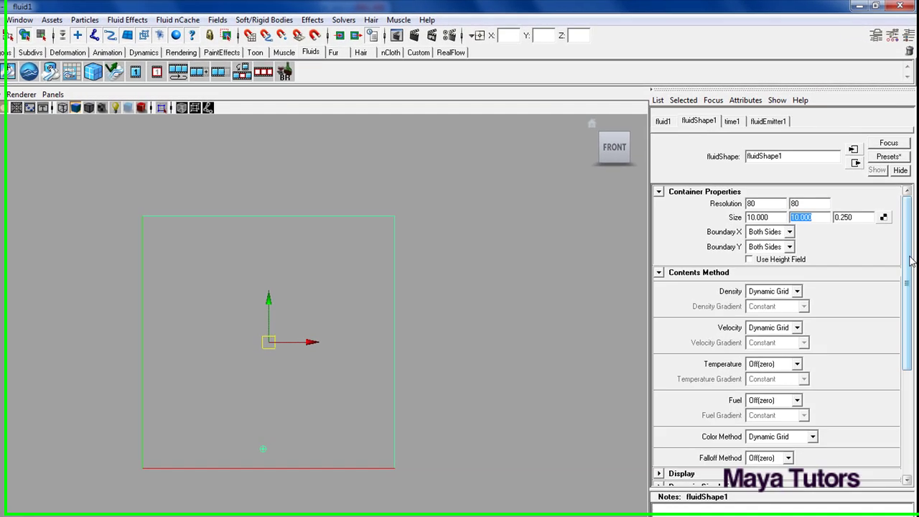
# - Collapse Container Properties and keep the Density method set to Dynamic Grid
pyautogui.scroll(-1, 881, 213)
pyautogui.scroll(1, 913, 267)
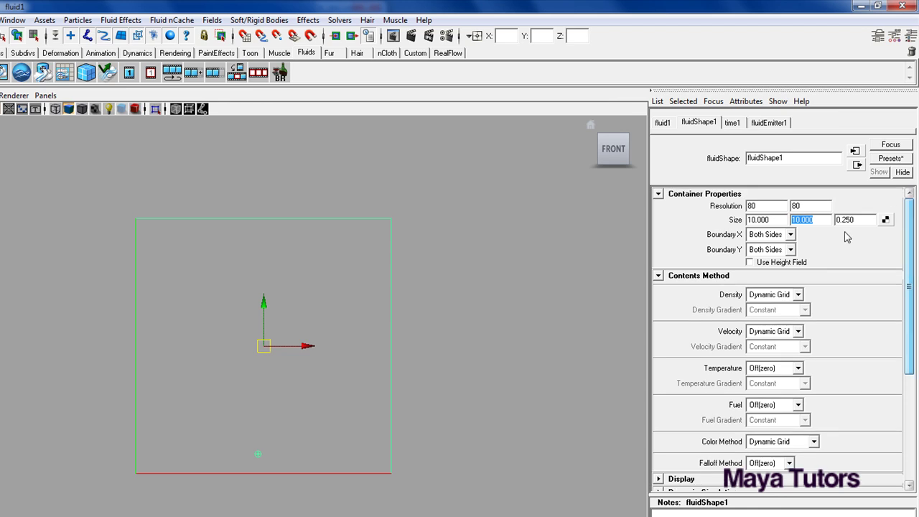
pyautogui.click(657, 194)
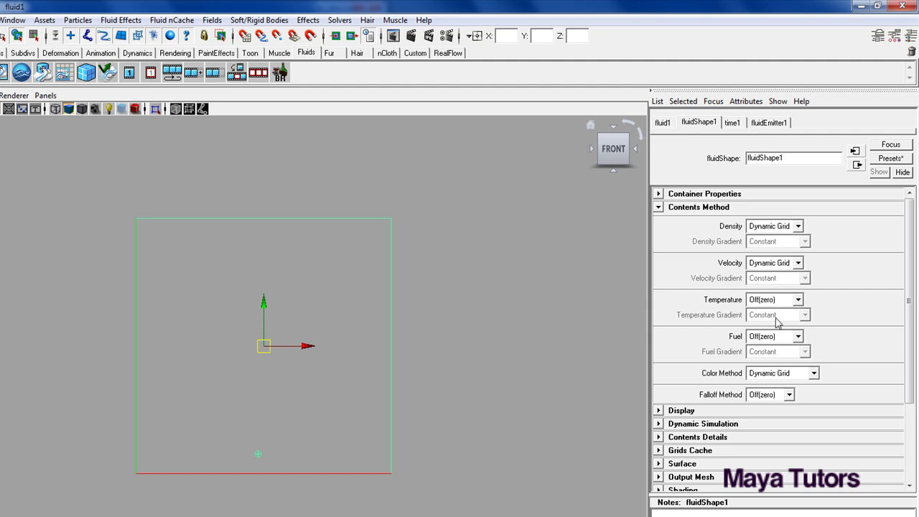
pyautogui.click(793, 229)
pyautogui.click(793, 229)
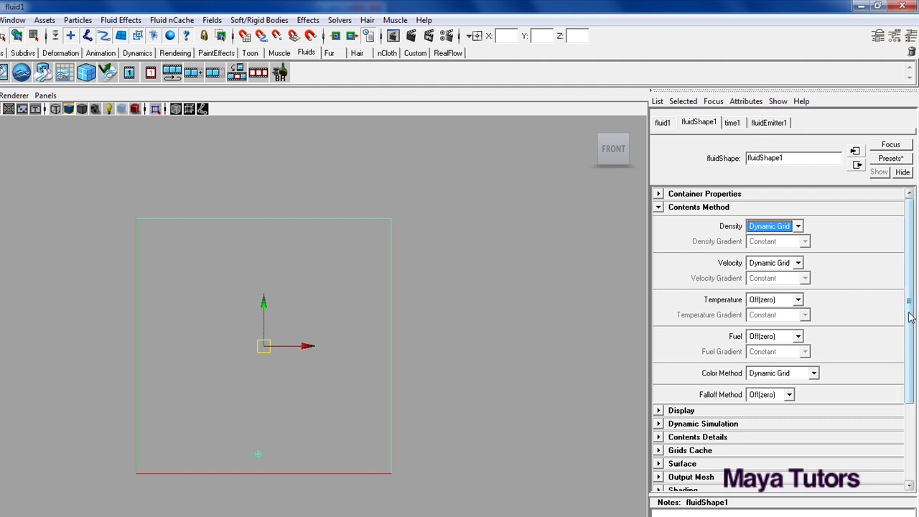
# - Fold away the Contents Method attributes so only section headings remain
pyautogui.scroll(-1, 911, 307)
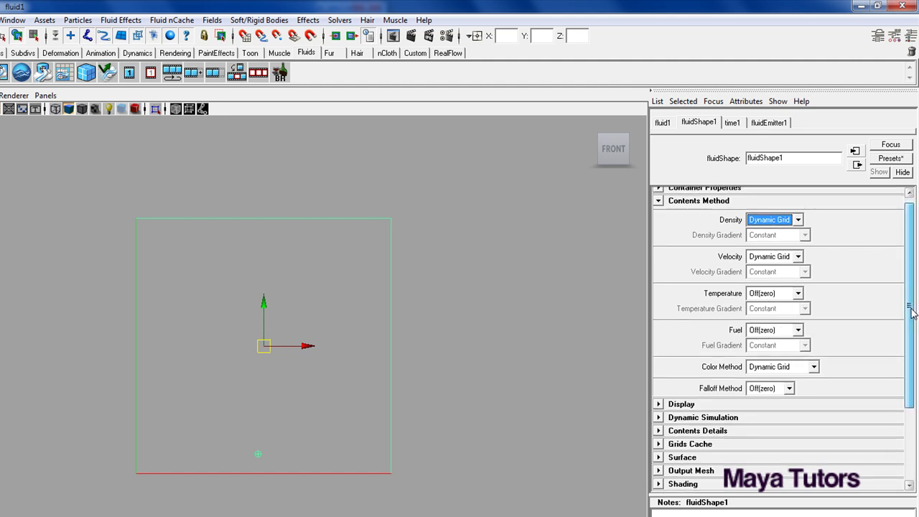
pyautogui.scroll(1, 911, 307)
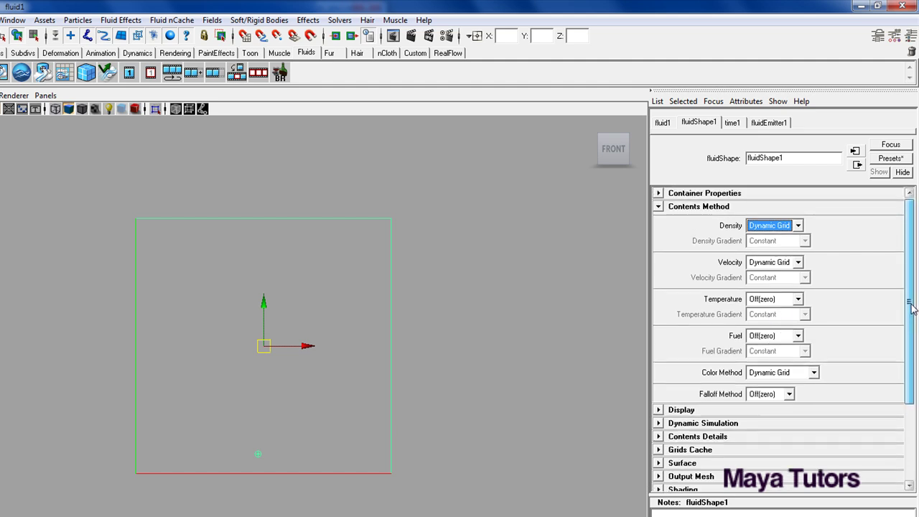
pyautogui.click(658, 207)
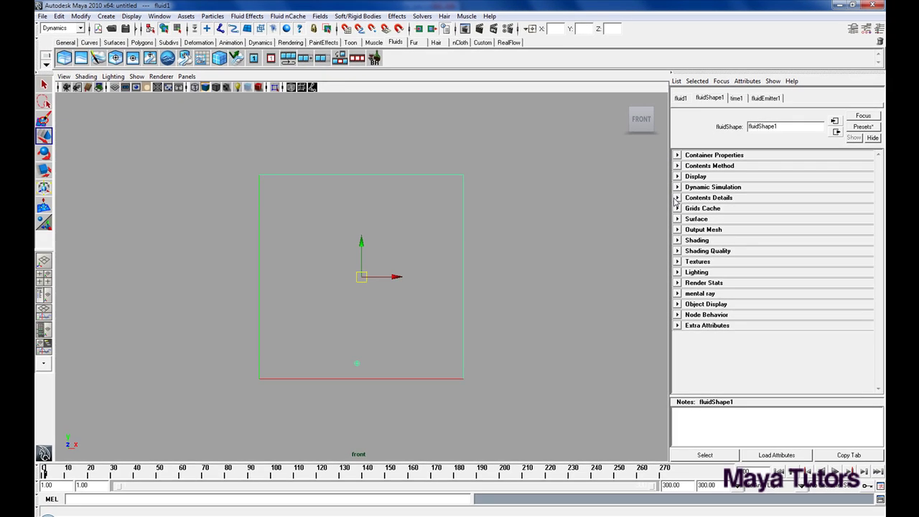
pyautogui.click(676, 198)
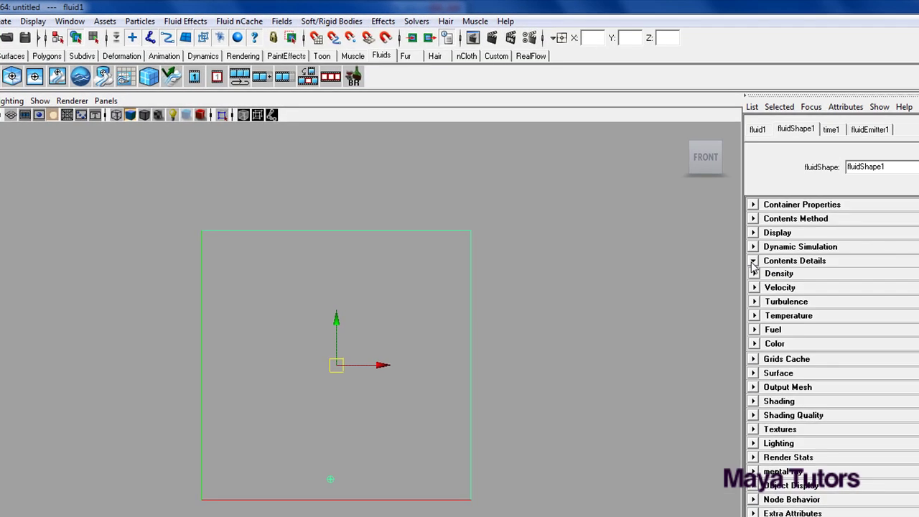
pyautogui.click(753, 261)
pyautogui.click(753, 247)
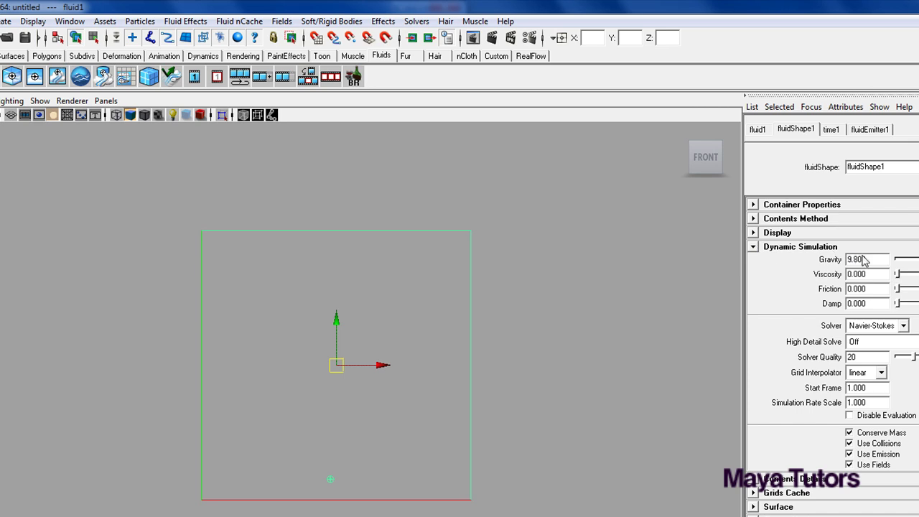
pyautogui.click(848, 260)
pyautogui.moveTo(874, 304); pyautogui.dragTo(848, 303)
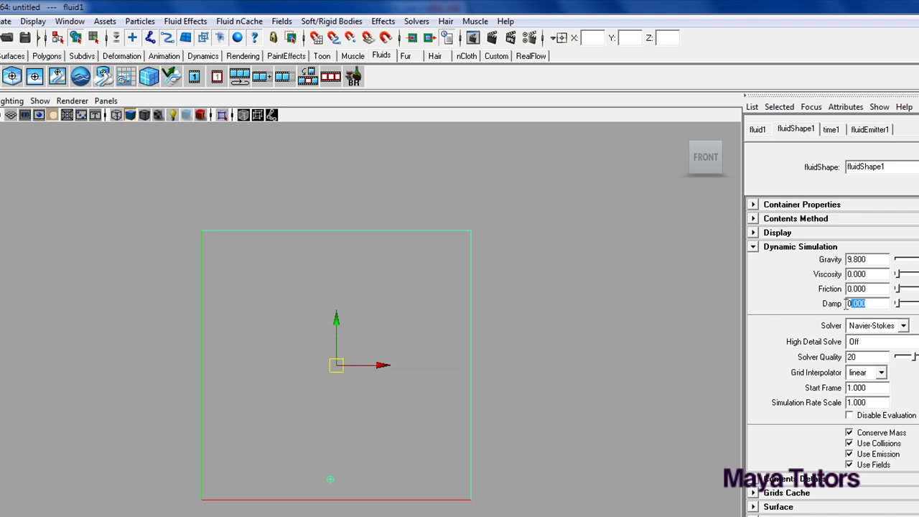
pyautogui.moveTo(871, 273); pyautogui.dragTo(852, 274)
pyautogui.click(871, 259)
pyautogui.click(812, 250)
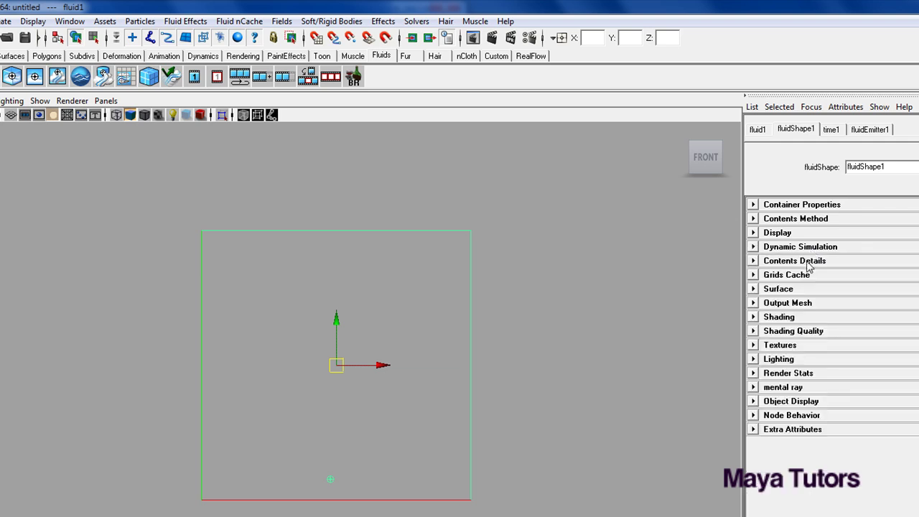
# - Expand Contents Details > Density, preview the simulation, and set Density Scale to 2.000
pyautogui.click(789, 262)
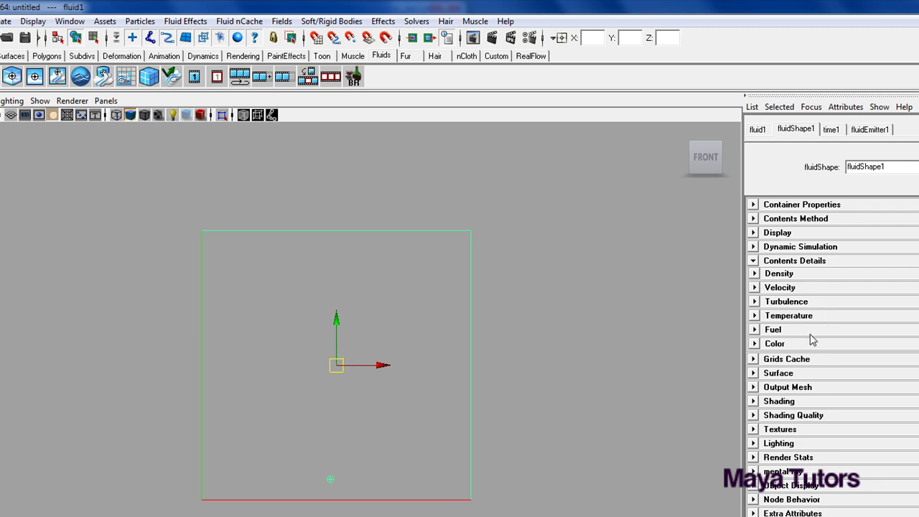
pyautogui.click(793, 277)
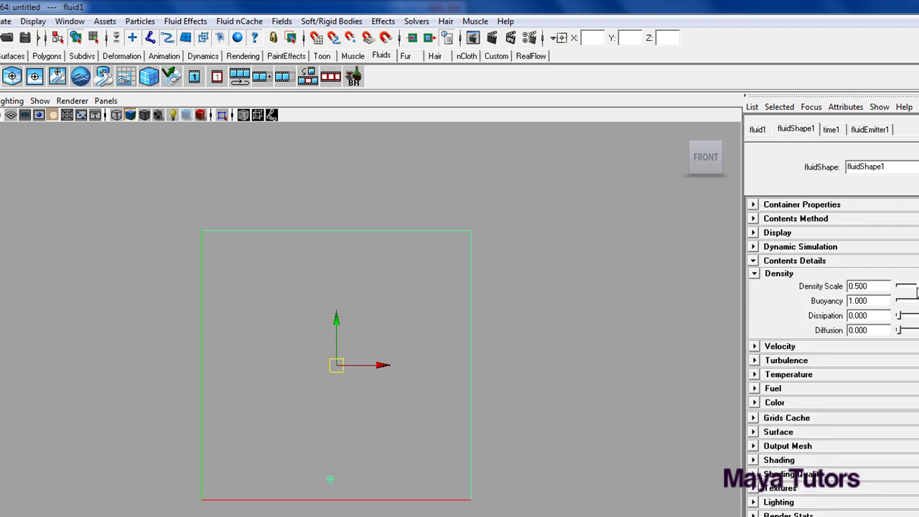
pyautogui.hotkey('alt', 'v')
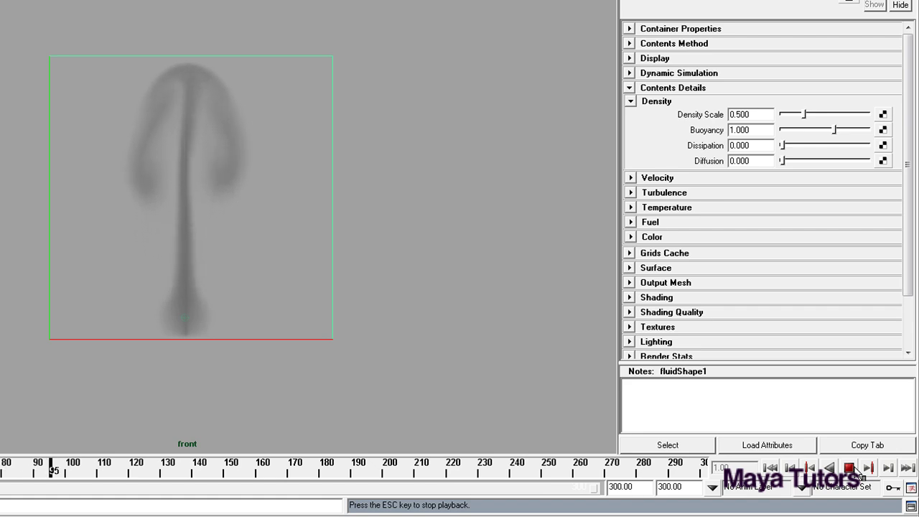
pyautogui.click(849, 467)
pyautogui.moveTo(807, 117); pyautogui.dragTo(878, 136)
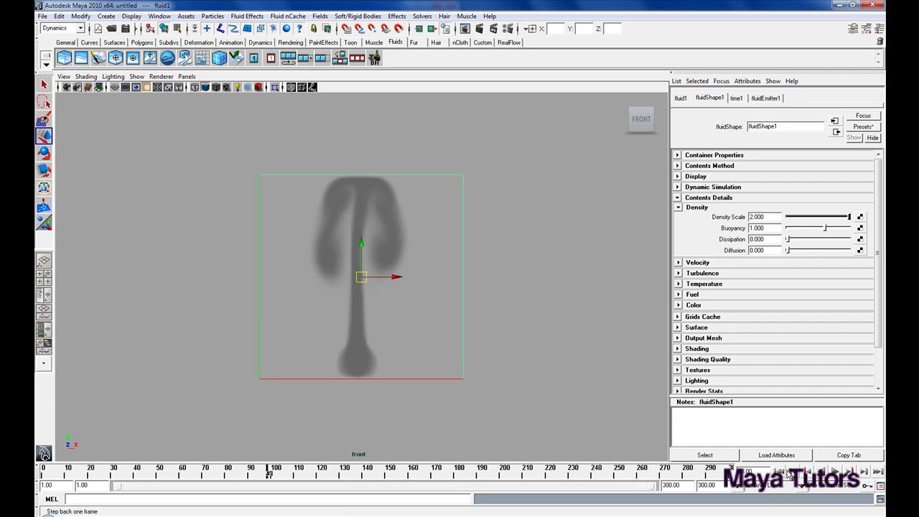
# - Test a Buoyancy of -5.000 by replaying the simulation from frame 1
pyautogui.moveTo(821, 231); pyautogui.dragTo(786, 231)
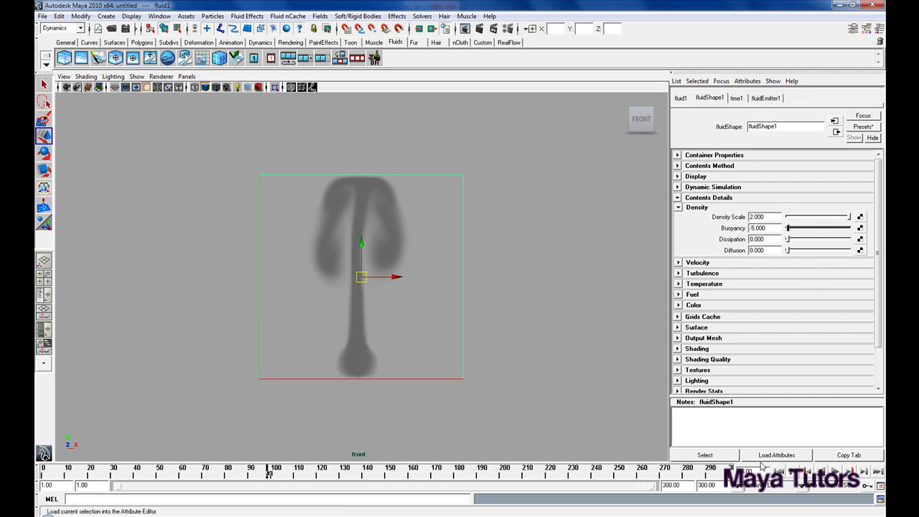
pyautogui.click(780, 471)
pyautogui.click(834, 472)
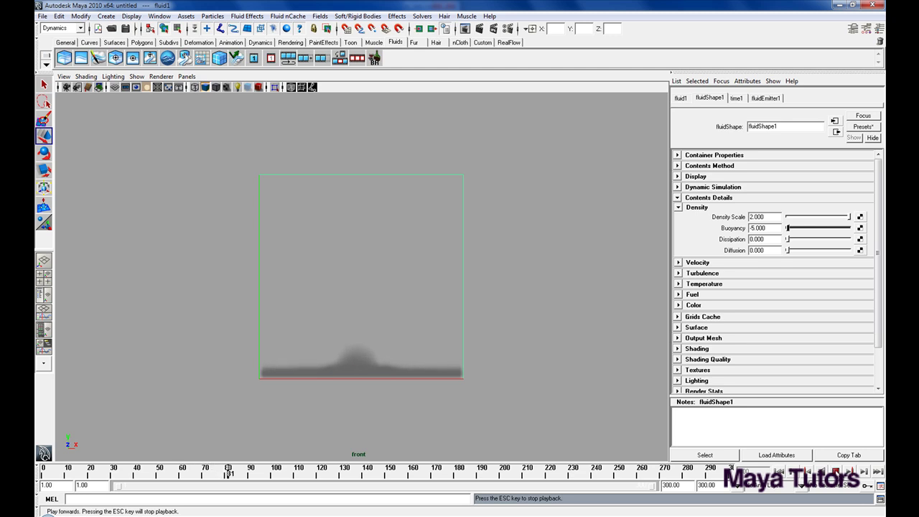
pyautogui.press('Escape')
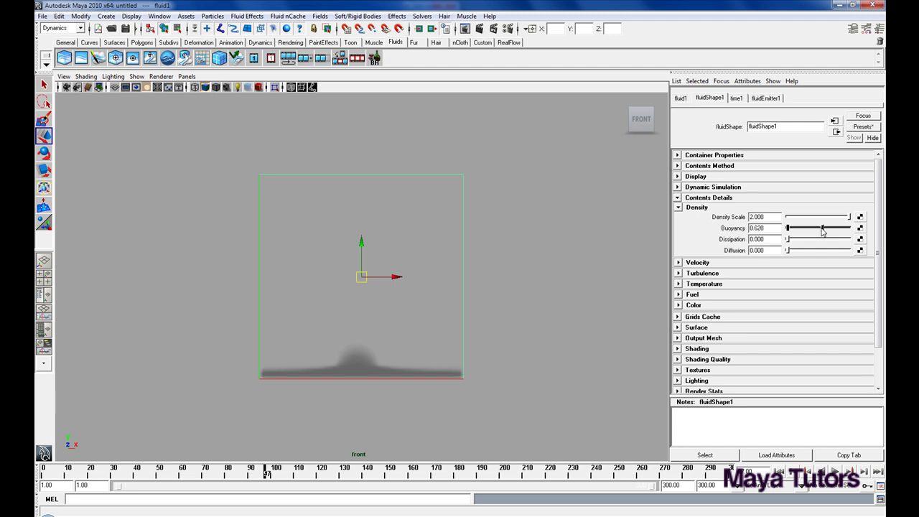
# - Set Buoyancy to 0.868 and replay the simulation from the start
pyautogui.moveTo(823, 231); pyautogui.dragTo(823, 230)
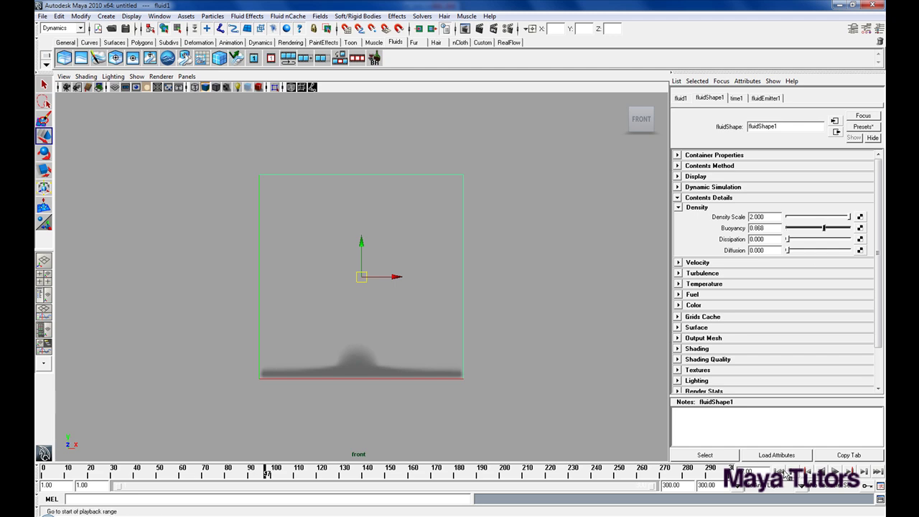
pyautogui.click(777, 471)
pyautogui.click(836, 471)
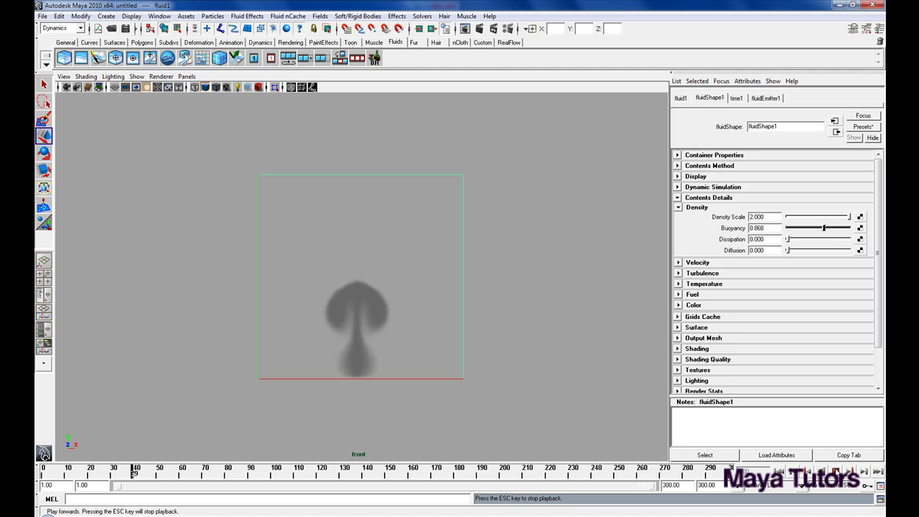
pyautogui.press('Escape')
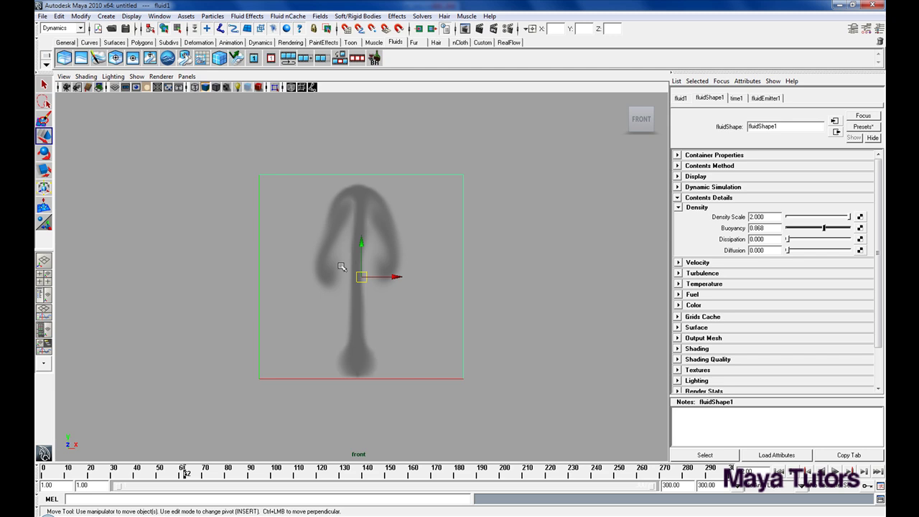
# - Stop the playback and raise Dissipation to 1.000 so the smoke fades
pyautogui.click(836, 470)
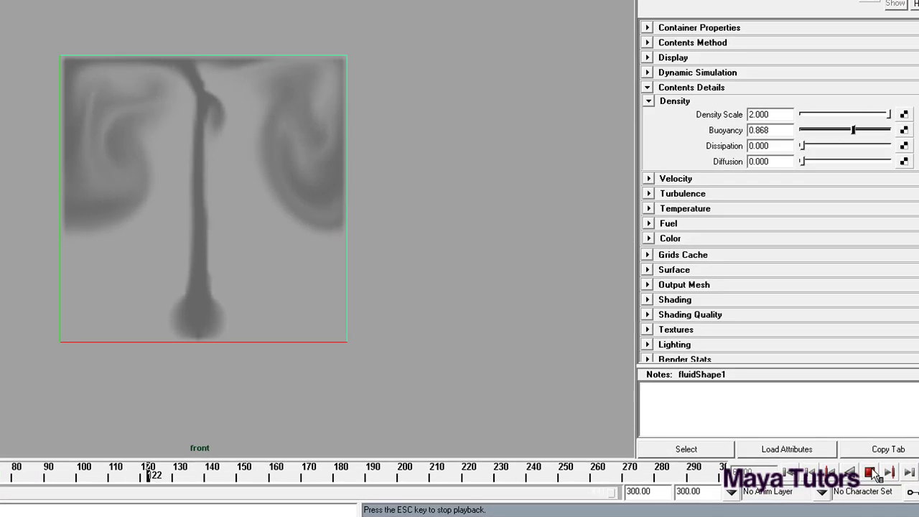
pyautogui.press('Escape')
pyautogui.moveTo(801, 148); pyautogui.dragTo(895, 148)
# - Replay the simulation, try a higher Diffusion, then return Diffusion to 0.000
pyautogui.click(789, 473)
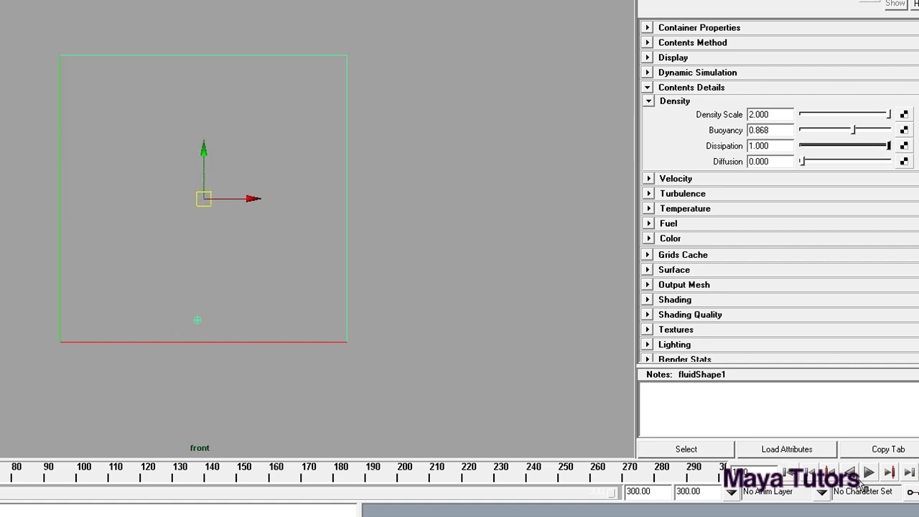
pyautogui.click(868, 472)
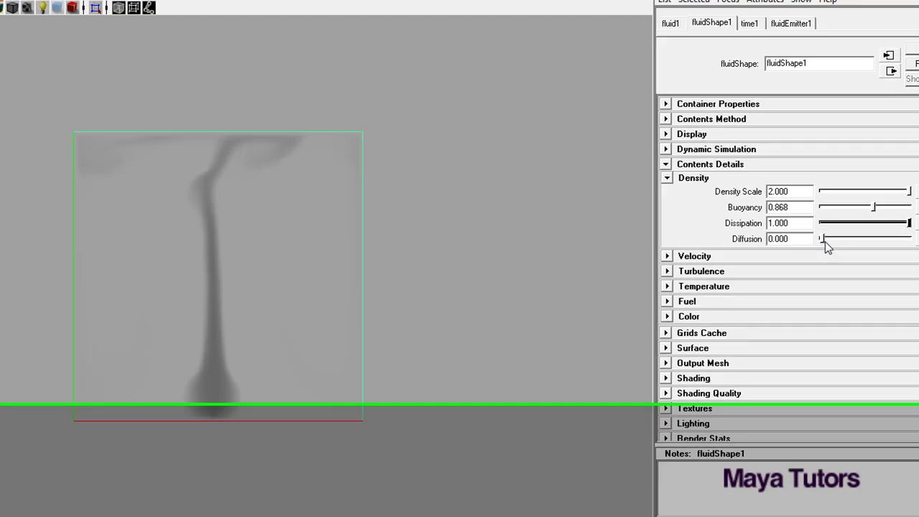
pyautogui.moveTo(823, 169); pyautogui.dragTo(845, 172)
pyautogui.moveTo(847, 357); pyautogui.dragTo(810, 353)
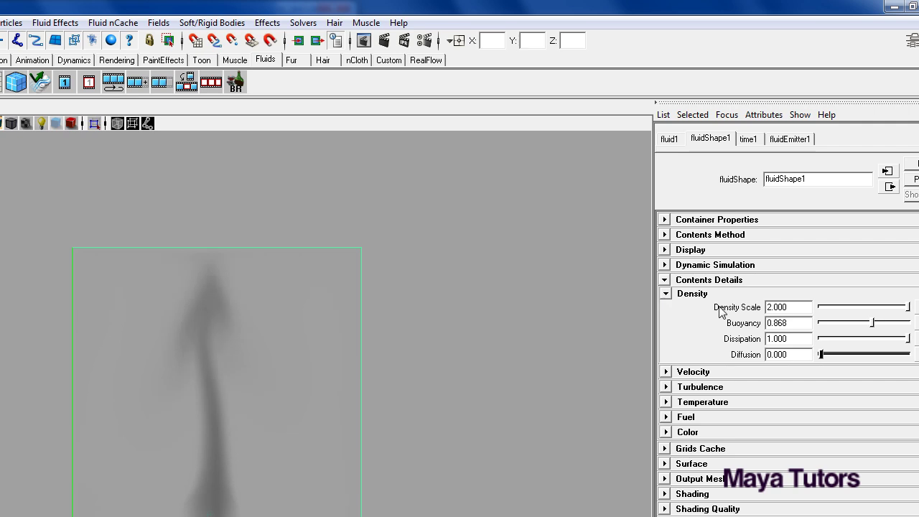
# - Collapse Density, expand Velocity, replay from the start, and set Swirl to 10.000
pyautogui.click(665, 294)
pyautogui.click(667, 308)
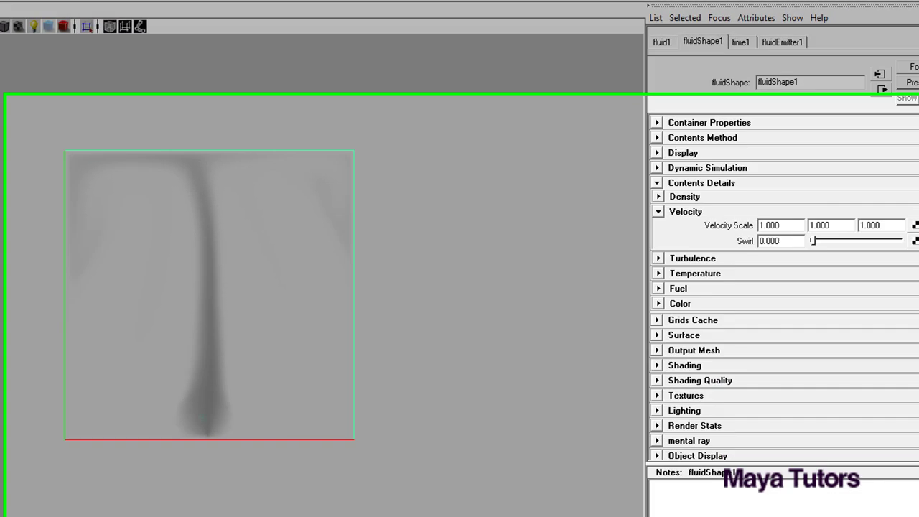
pyautogui.press('Escape')
pyautogui.click(792, 473)
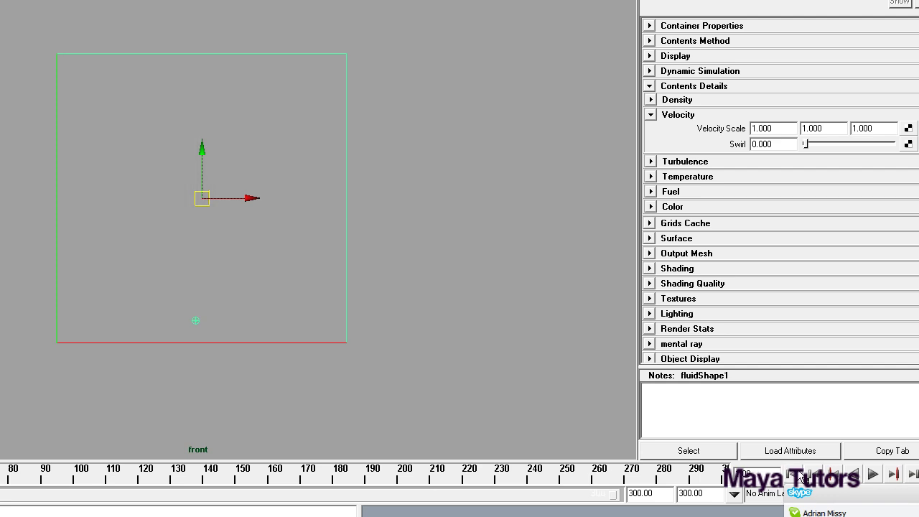
pyautogui.click(872, 475)
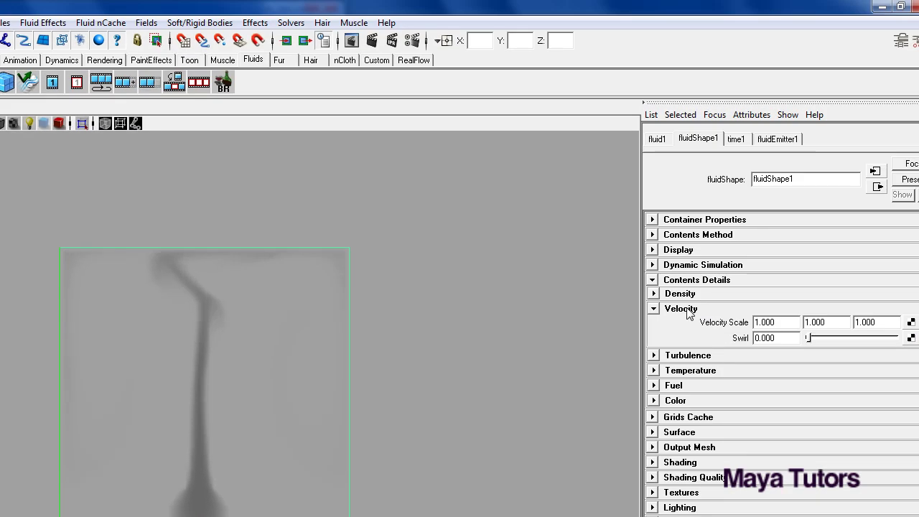
pyautogui.moveTo(808, 337); pyautogui.dragTo(903, 342)
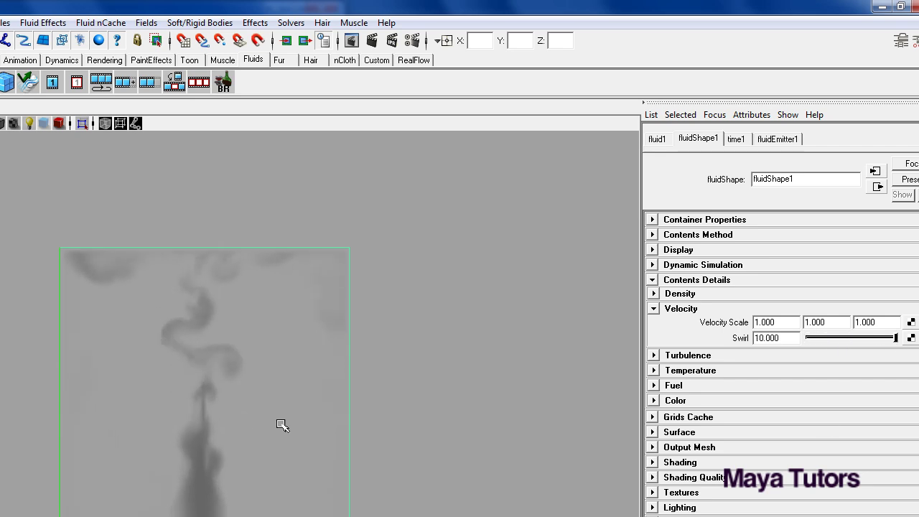